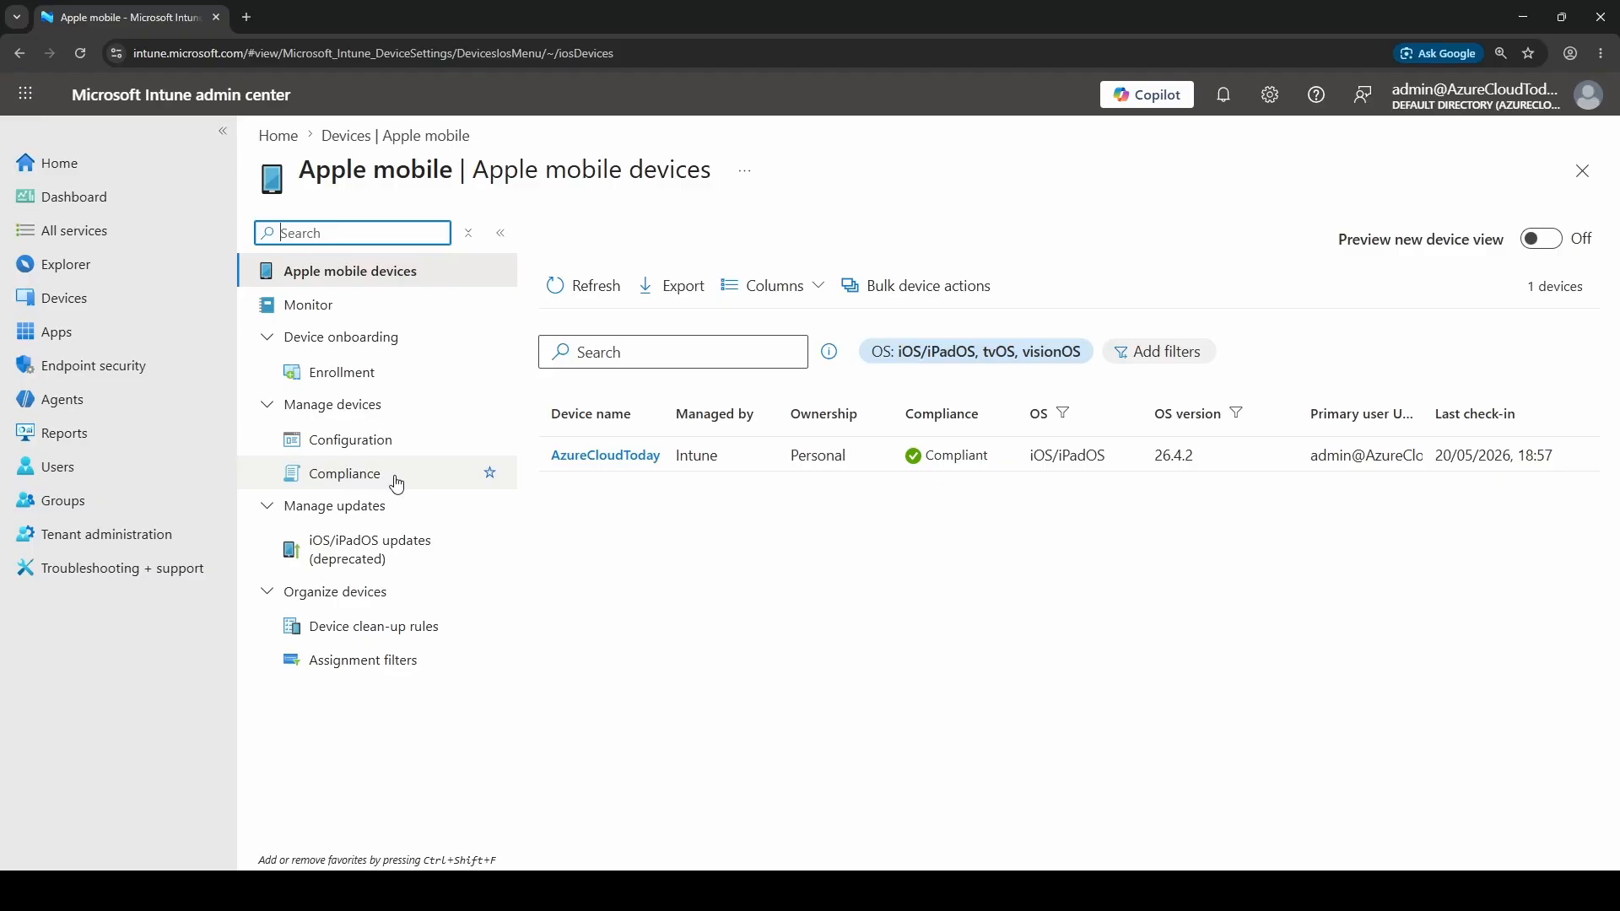
Start creating a new iOS/iPadOS compliance policy for Apple mobile devices
{"action": "left_click", "coordinate": [397, 481]}
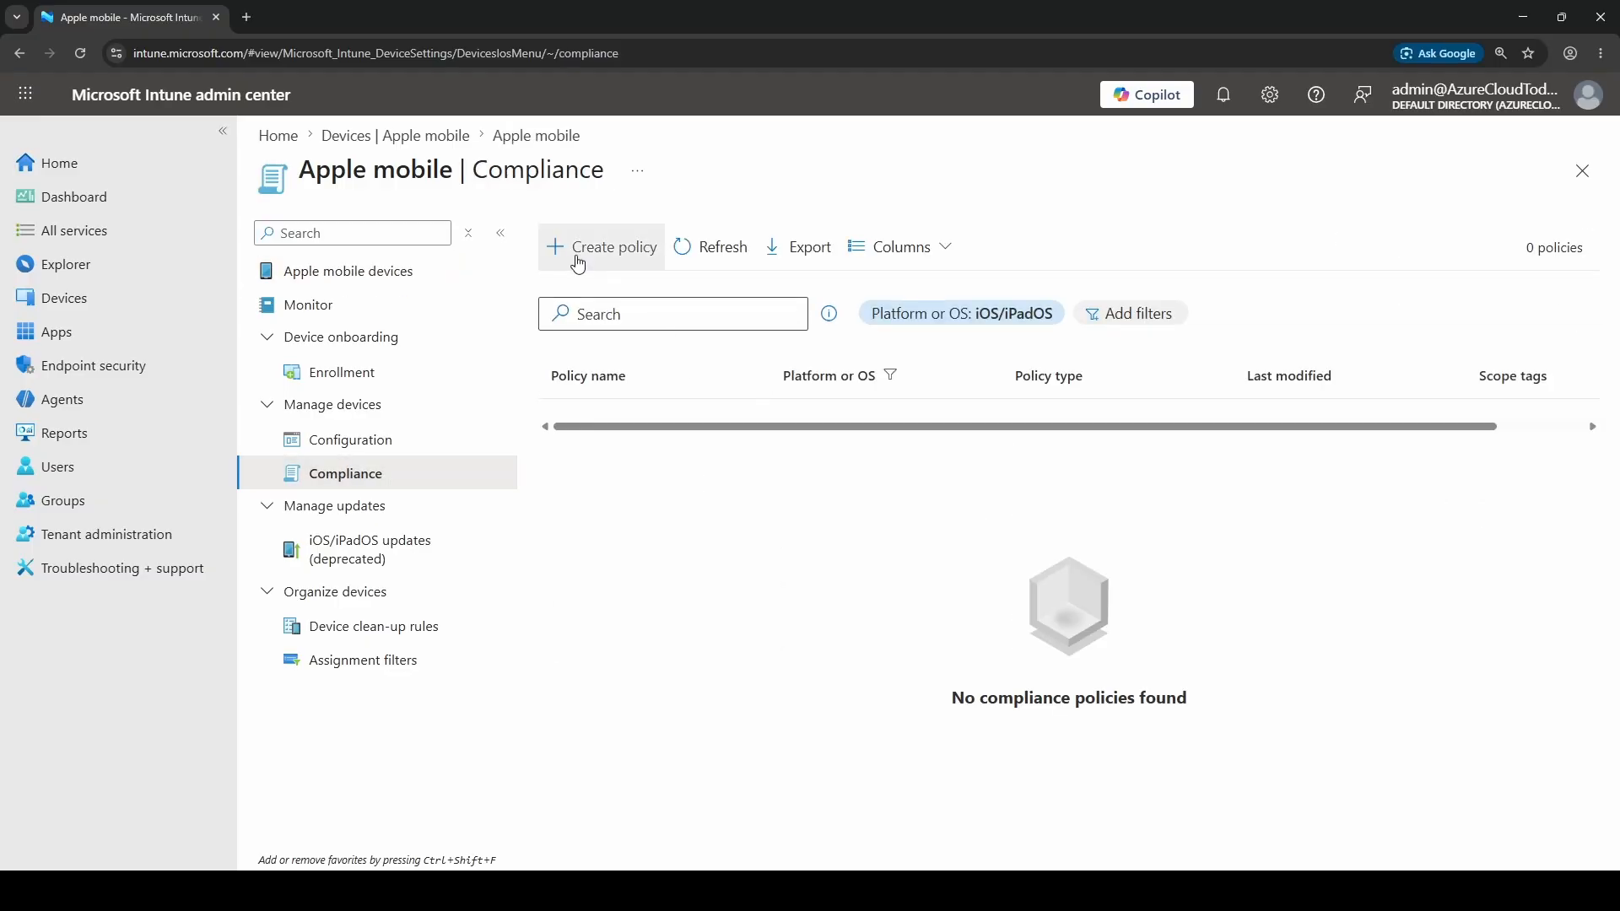
{"action": "left_click", "coordinate": [611, 253]}
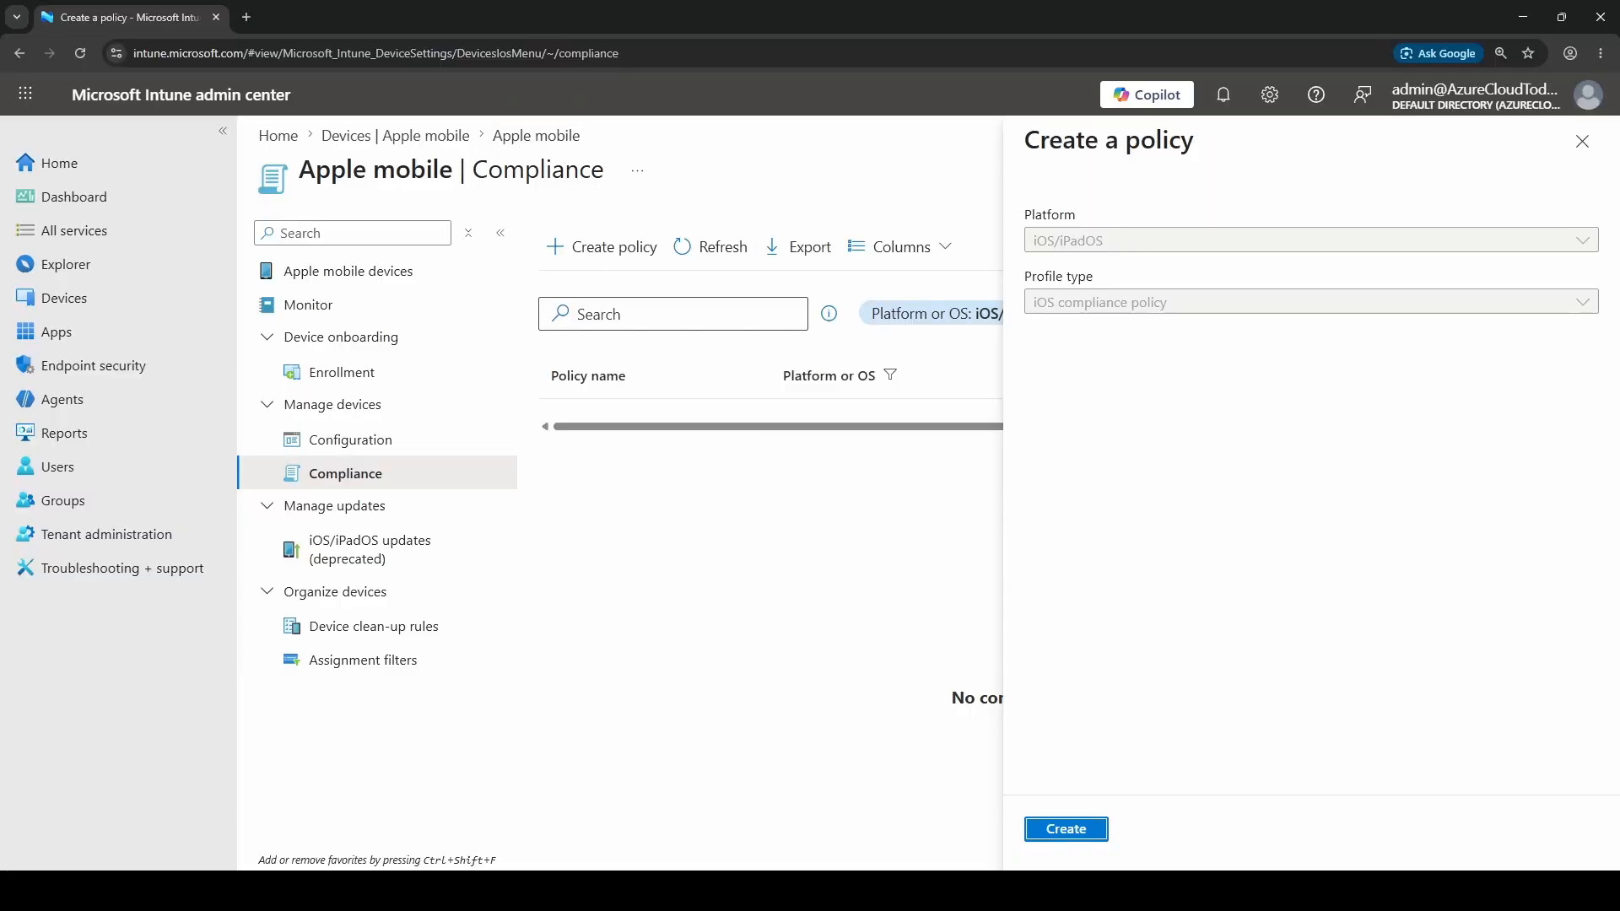
{"action": "left_click", "coordinate": [1085, 834]}
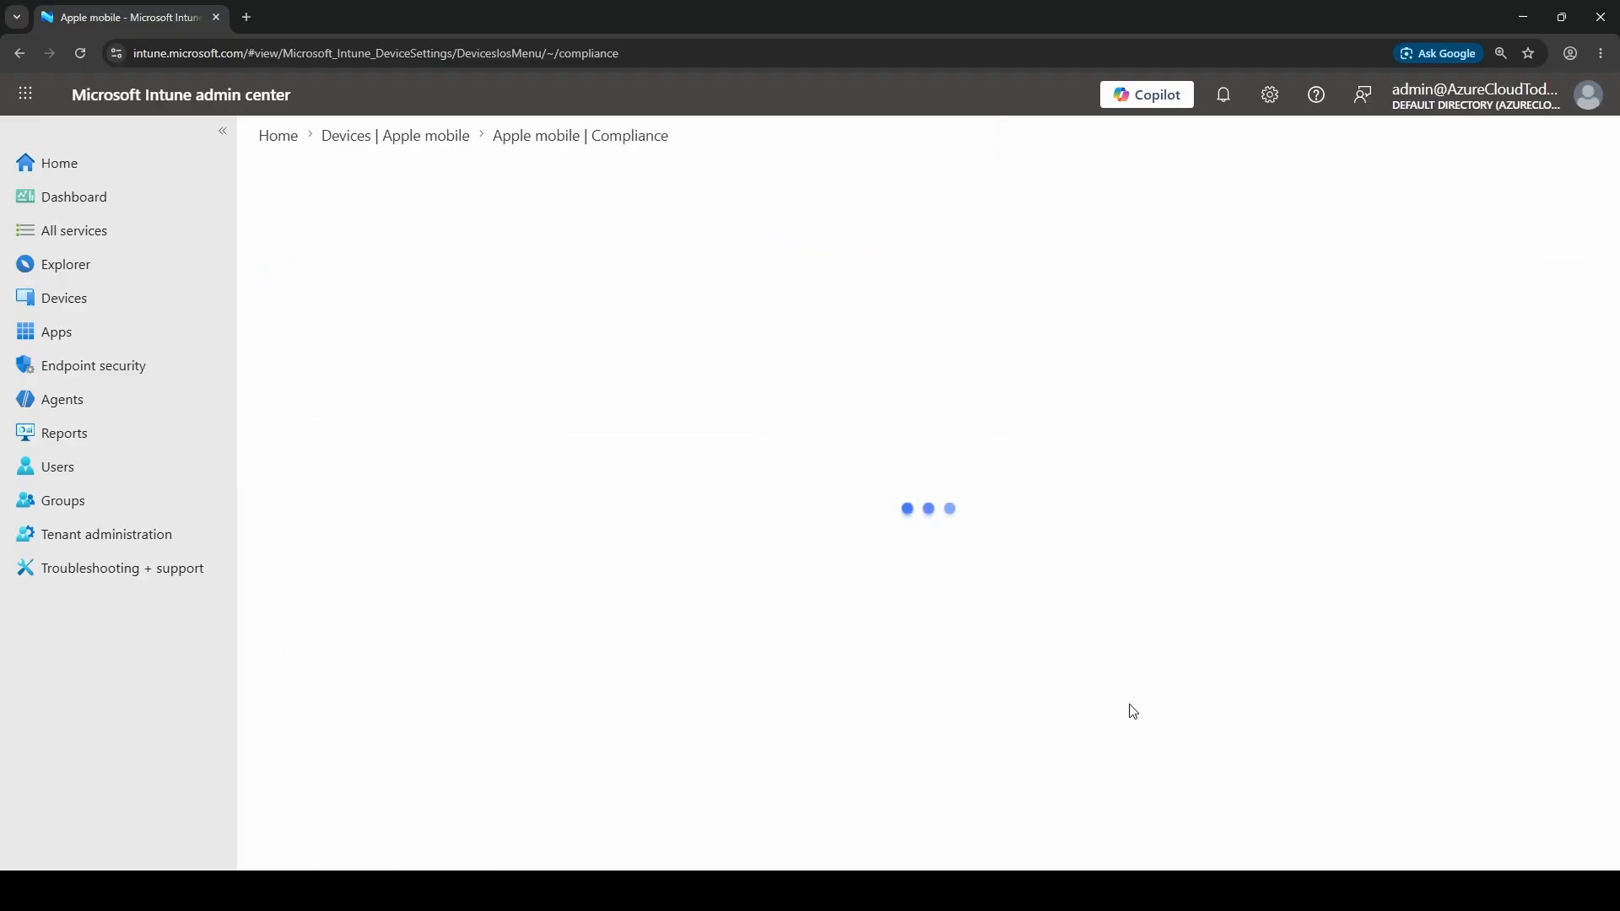
Name the policy "iOS Baseline Compliance - All Users" and add the copied description of the BYOD baseline and its device health, OS and passcode checks
{"action": "left_click", "coordinate": [629, 294]}
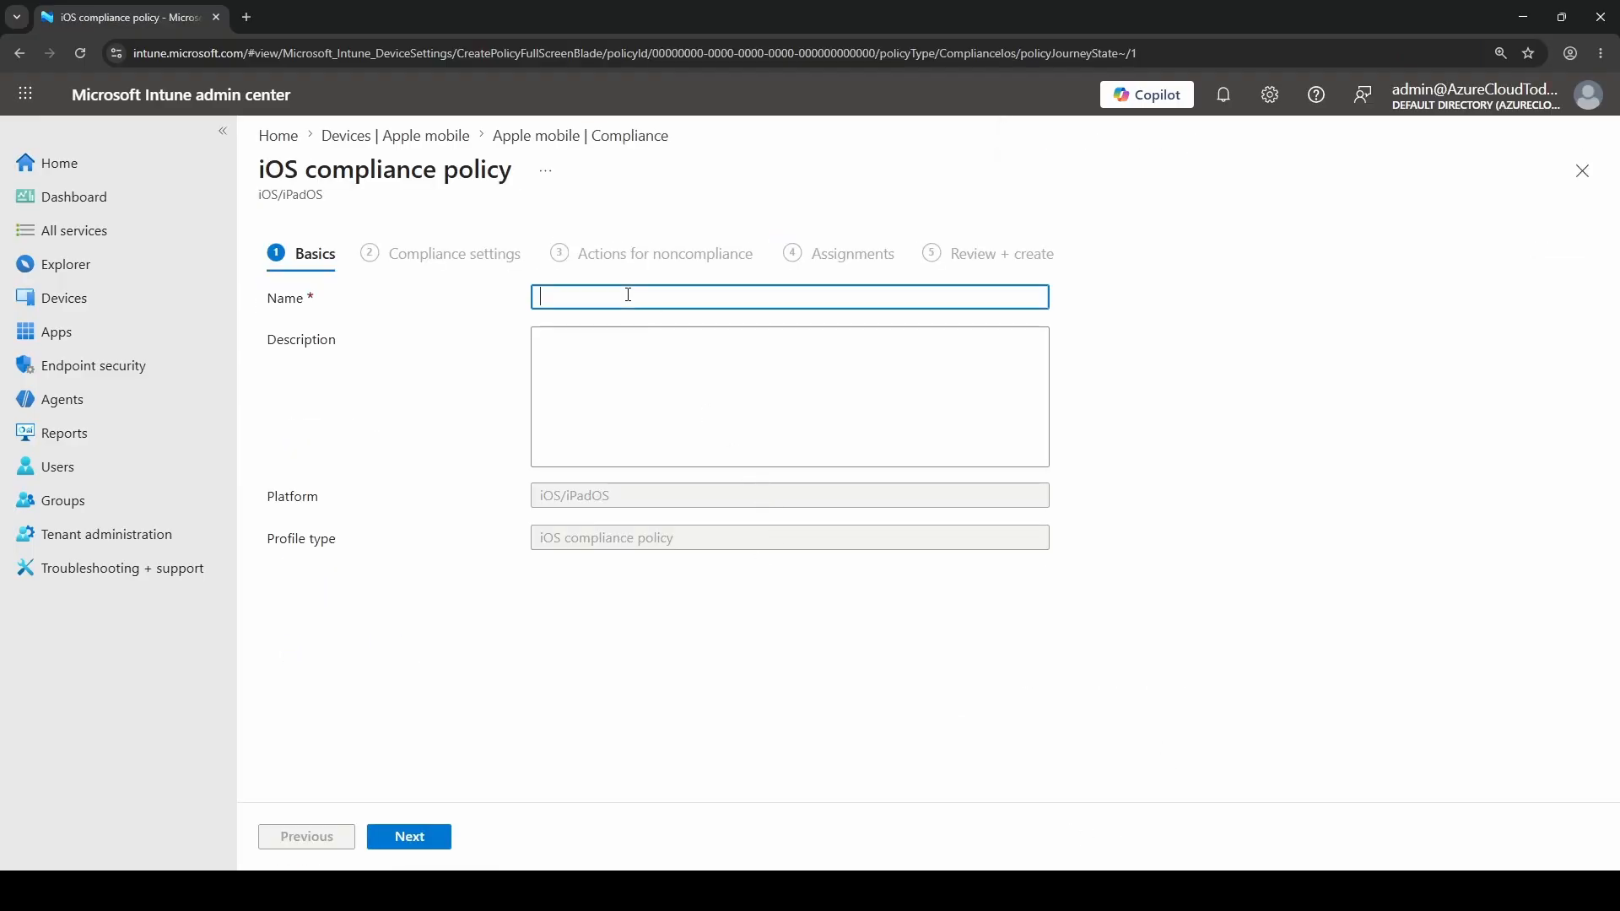
{"action": "type", "text": "iOS Baseline Compliance - All Users"}
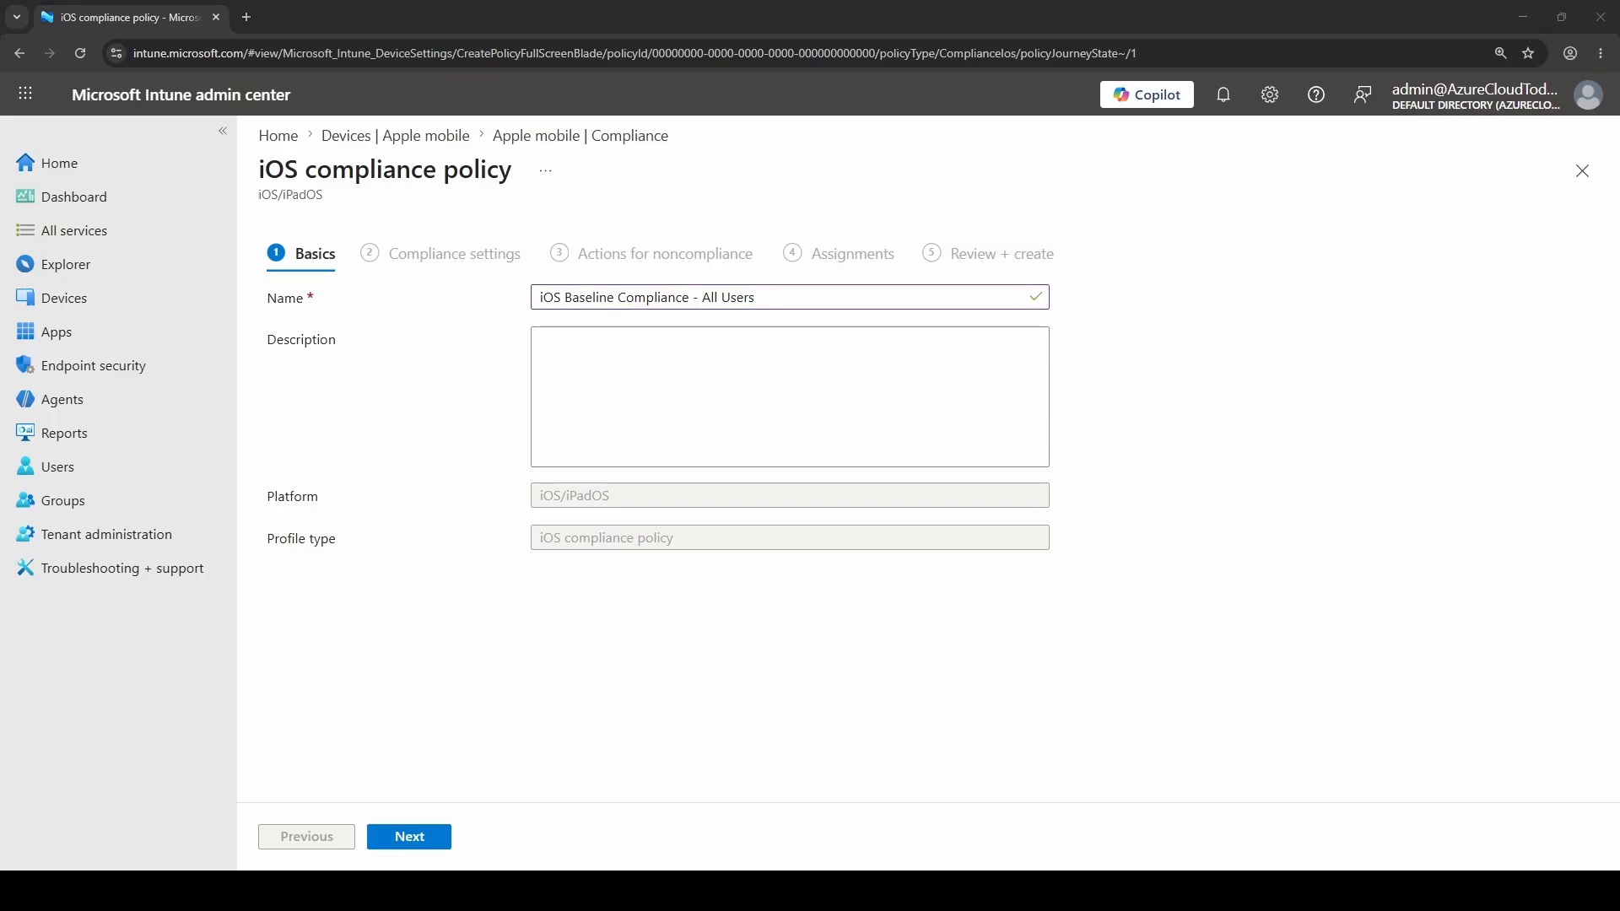
{"action": "left_click", "coordinate": [901, 366]}
{"action": "left_click", "coordinate": [643, 390]}
{"action": "type", "text": "Baseline compliance policy for iOS/iPadOS BYOD devices enrolled via Company Portal. Checks device health, minimum supported OS, and that a passcode is set. Passcode strength is enforced separately by a configuration profile"}
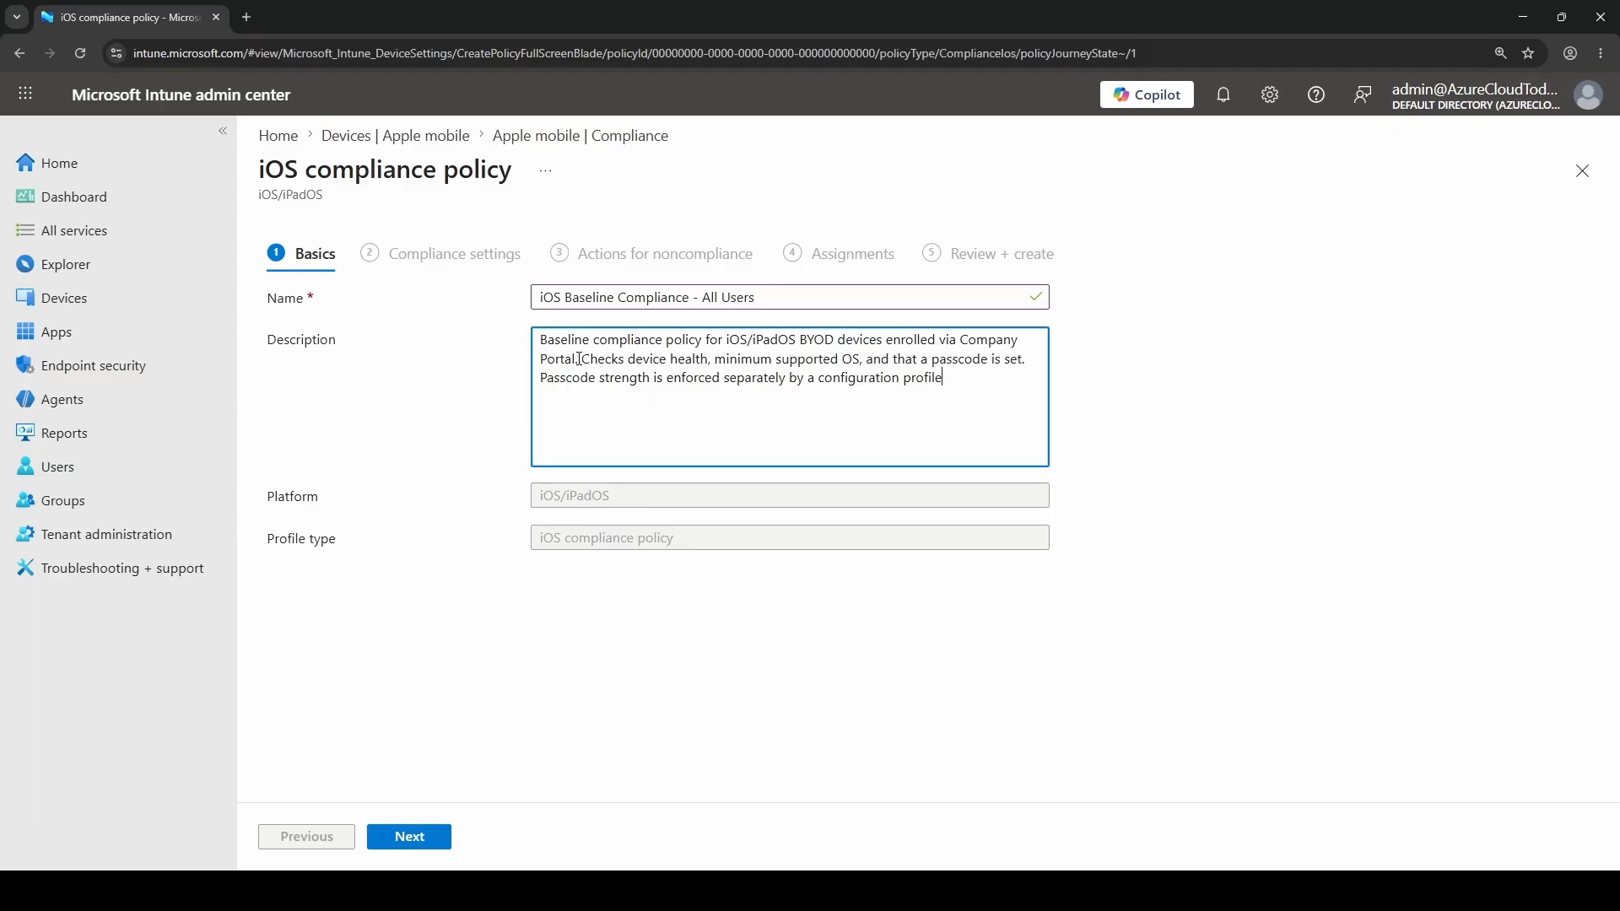
{"action": "left_click_drag", "start_coordinate": [585, 359], "coordinate": [1028, 365]}
{"action": "left_click", "coordinate": [875, 356]}
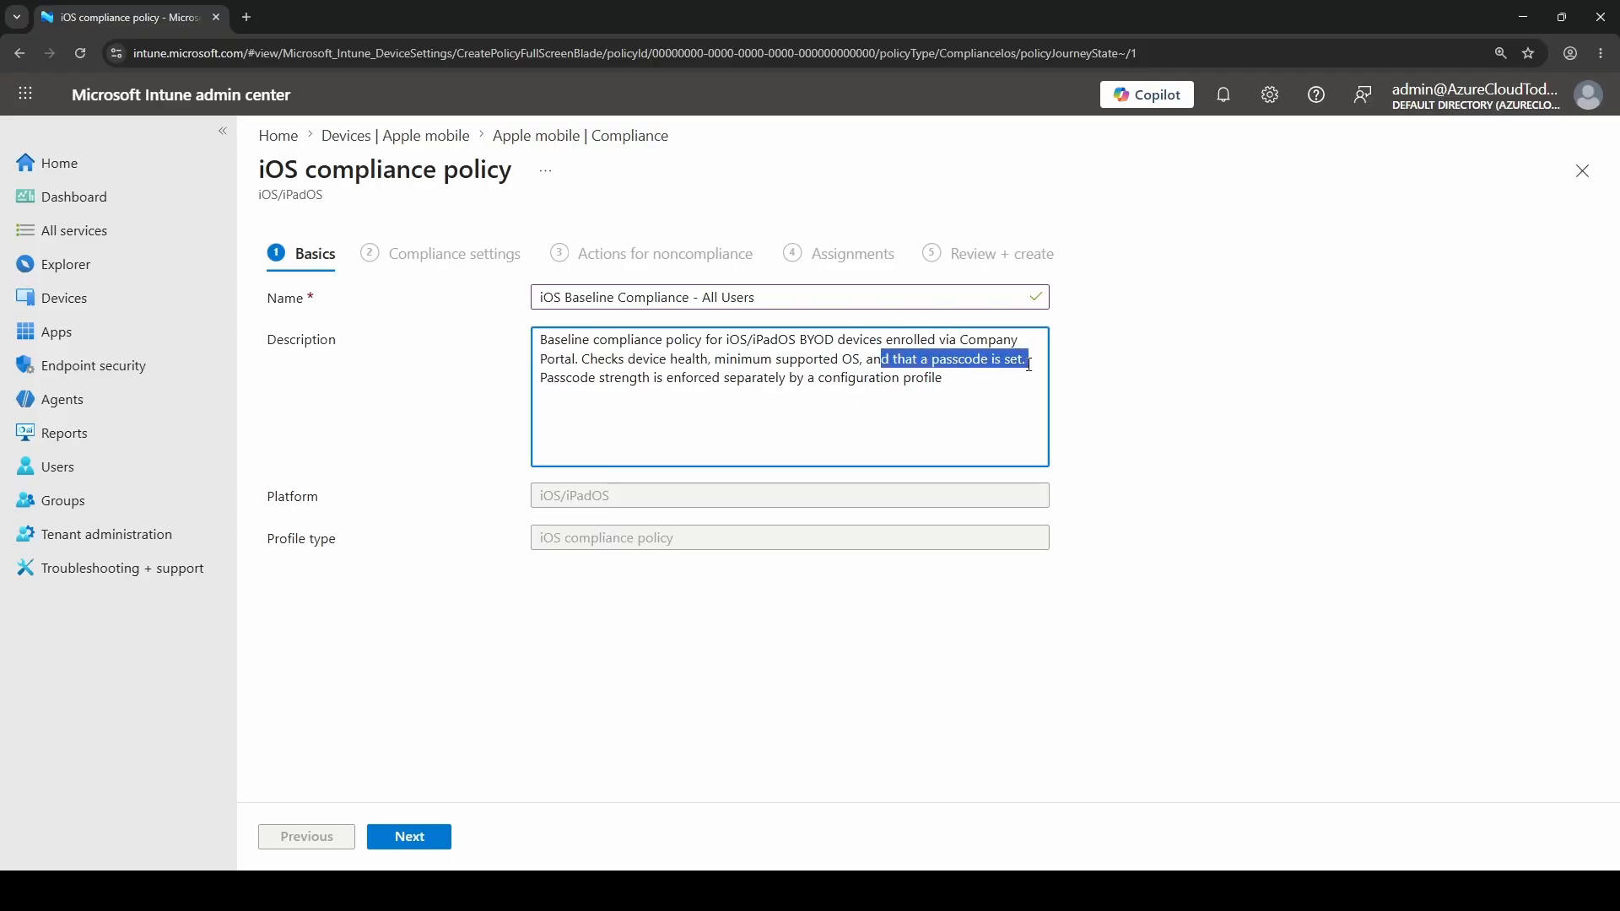
{"action": "left_click_drag", "start_coordinate": [543, 378], "coordinate": [684, 381]}
{"action": "key", "text": "ctrl+z"}
{"action": "left_click", "coordinate": [690, 381]}
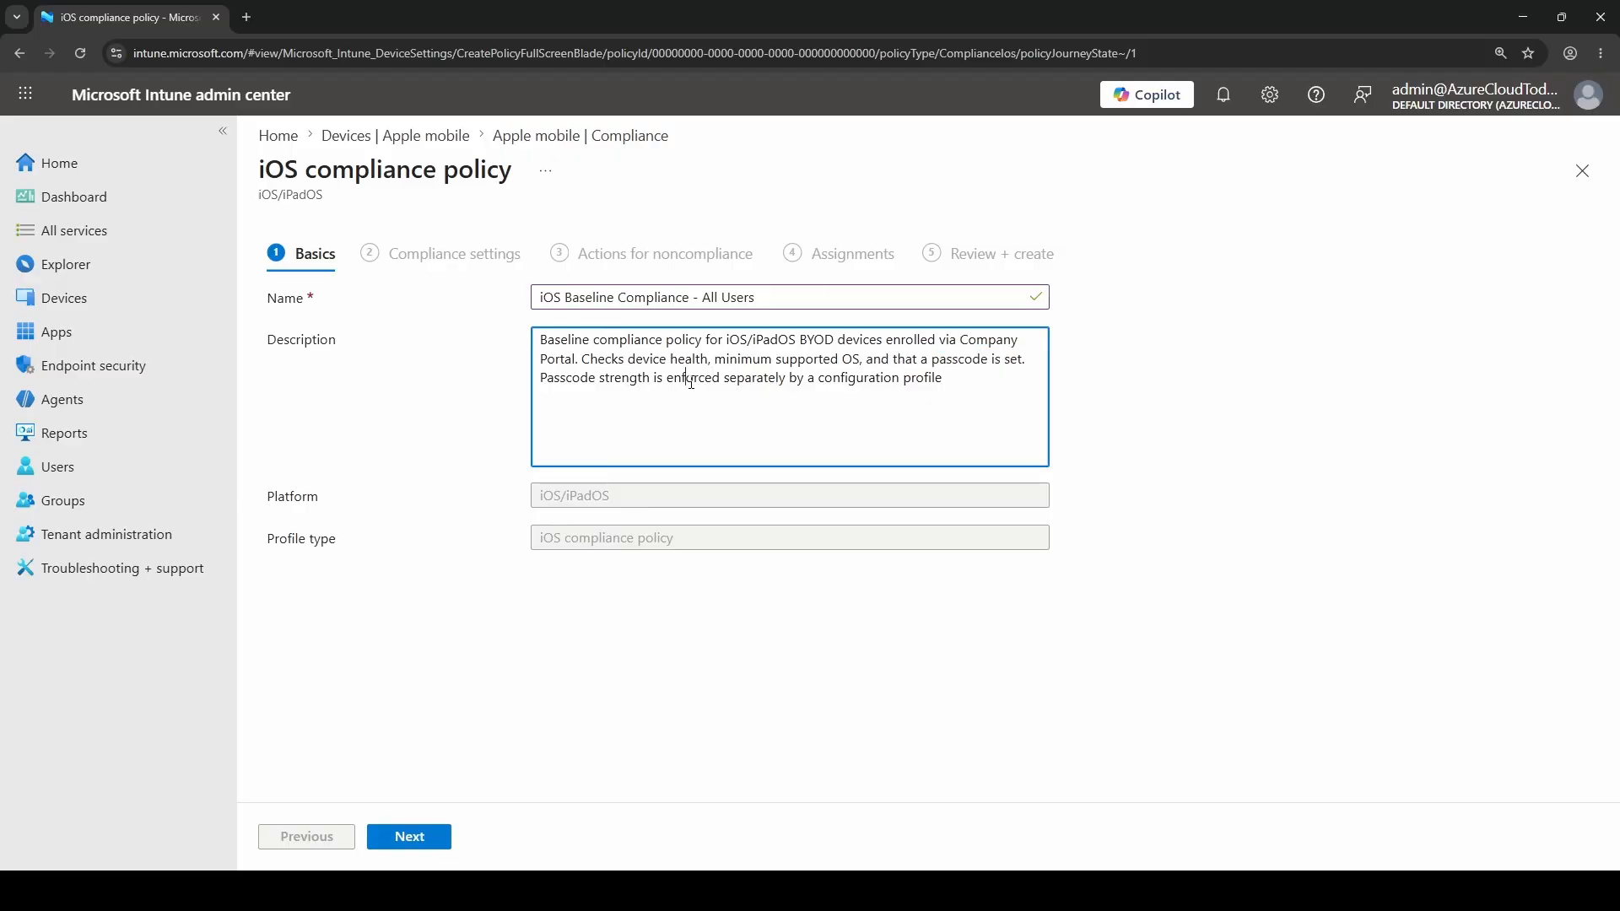
{"action": "left_click_drag", "start_coordinate": [971, 379], "coordinate": [507, 409]}
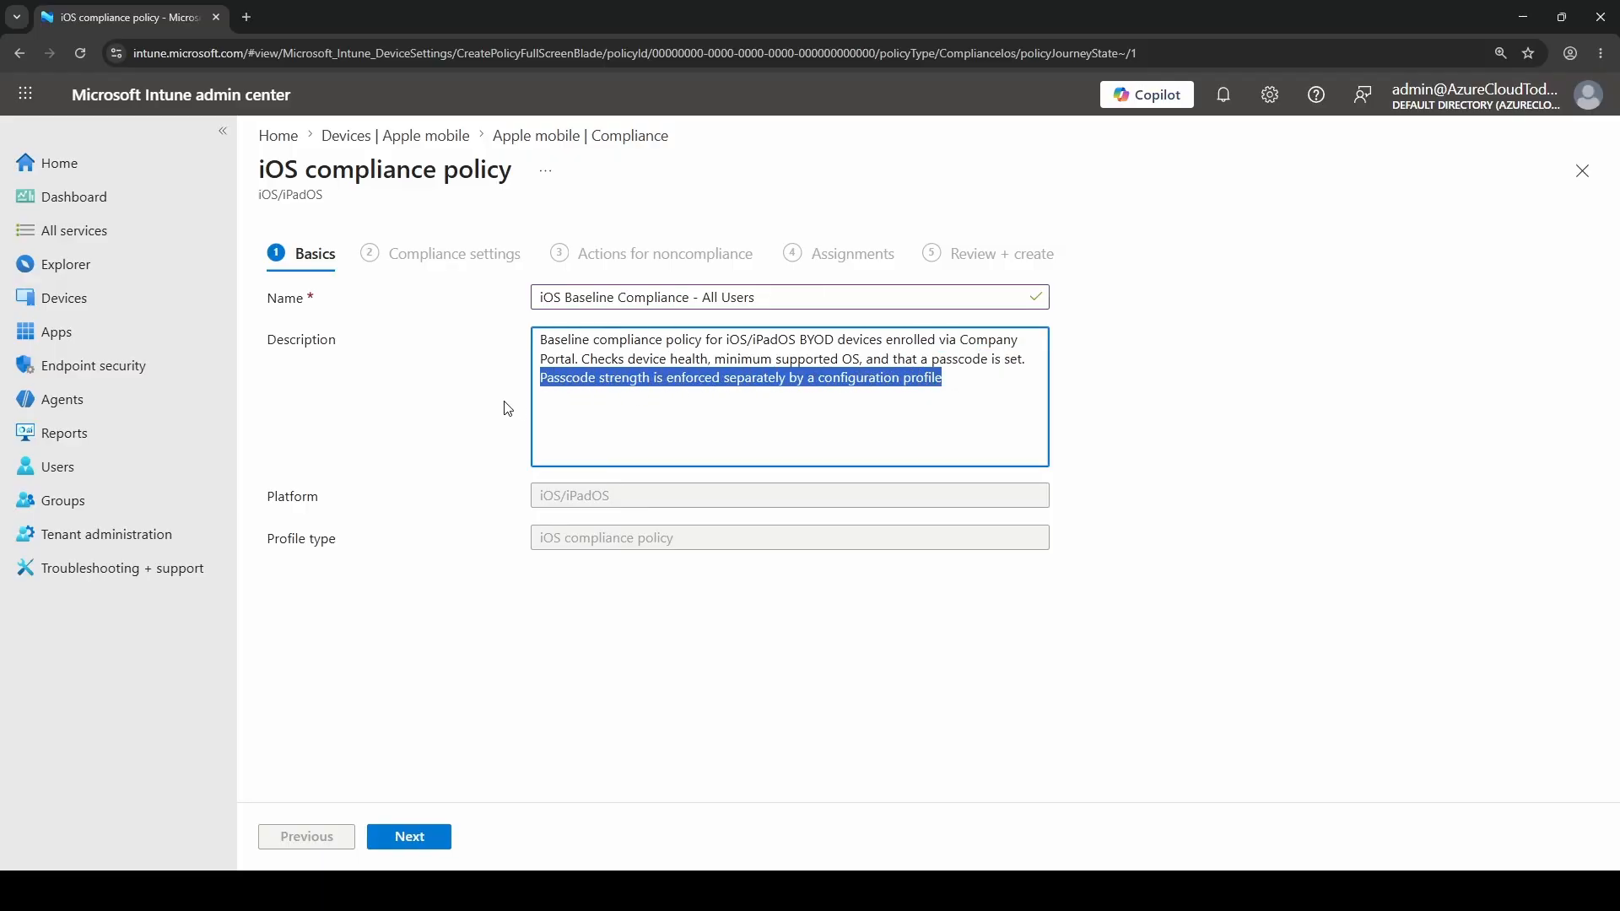
{"action": "left_click", "coordinate": [988, 373]}
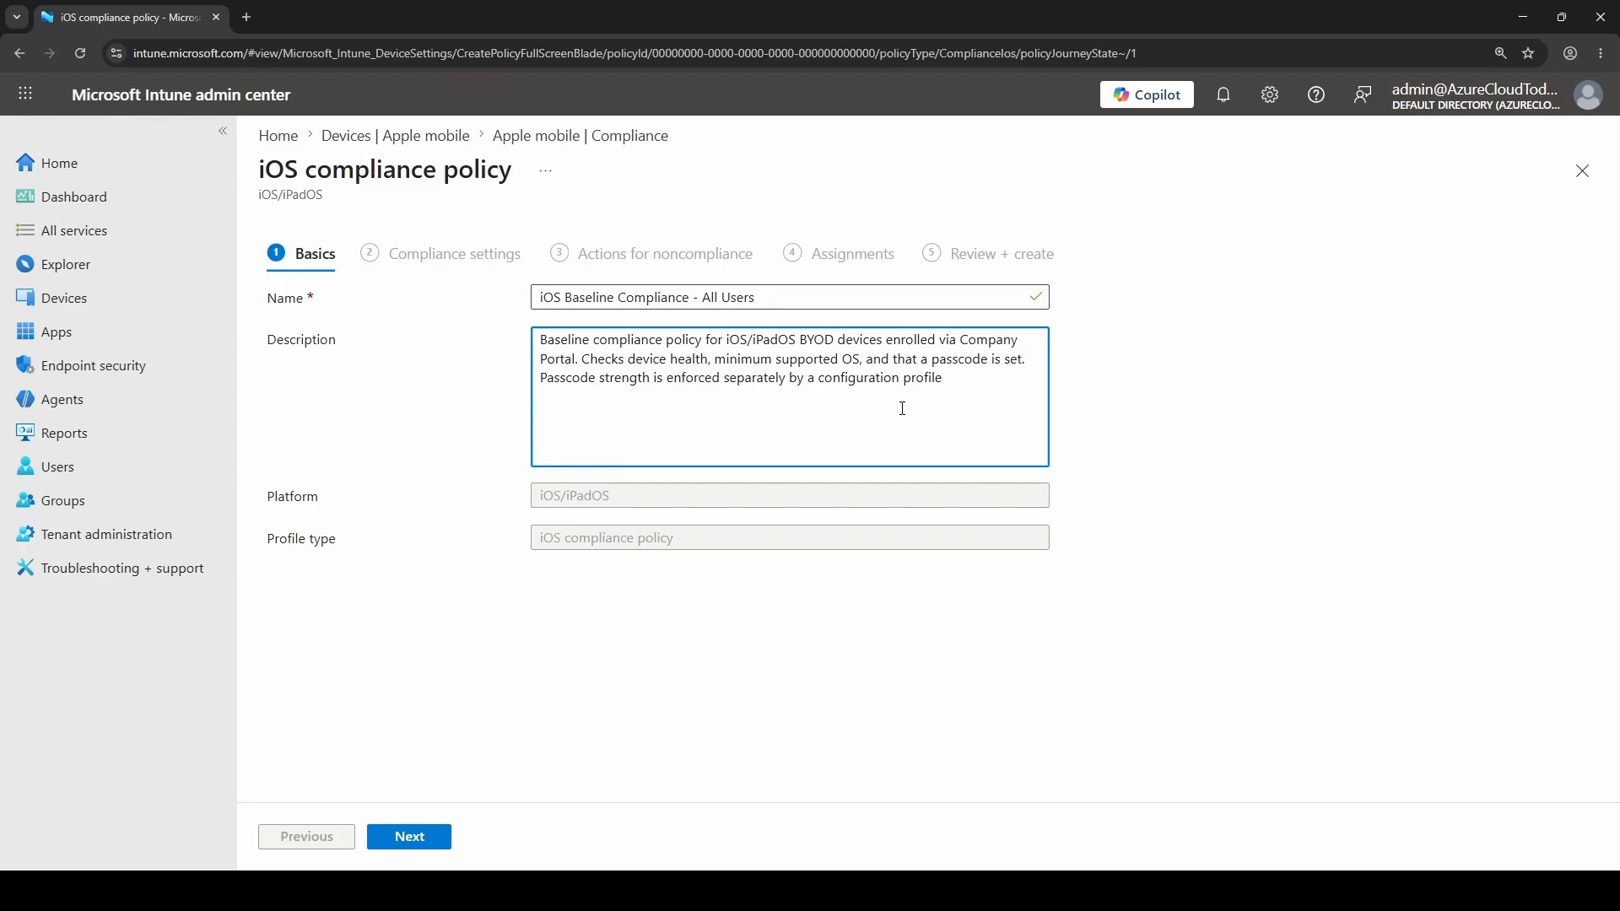
Continue to the compliance settings and block jailbroken devices under Device Health
{"action": "left_click", "coordinate": [413, 842]}
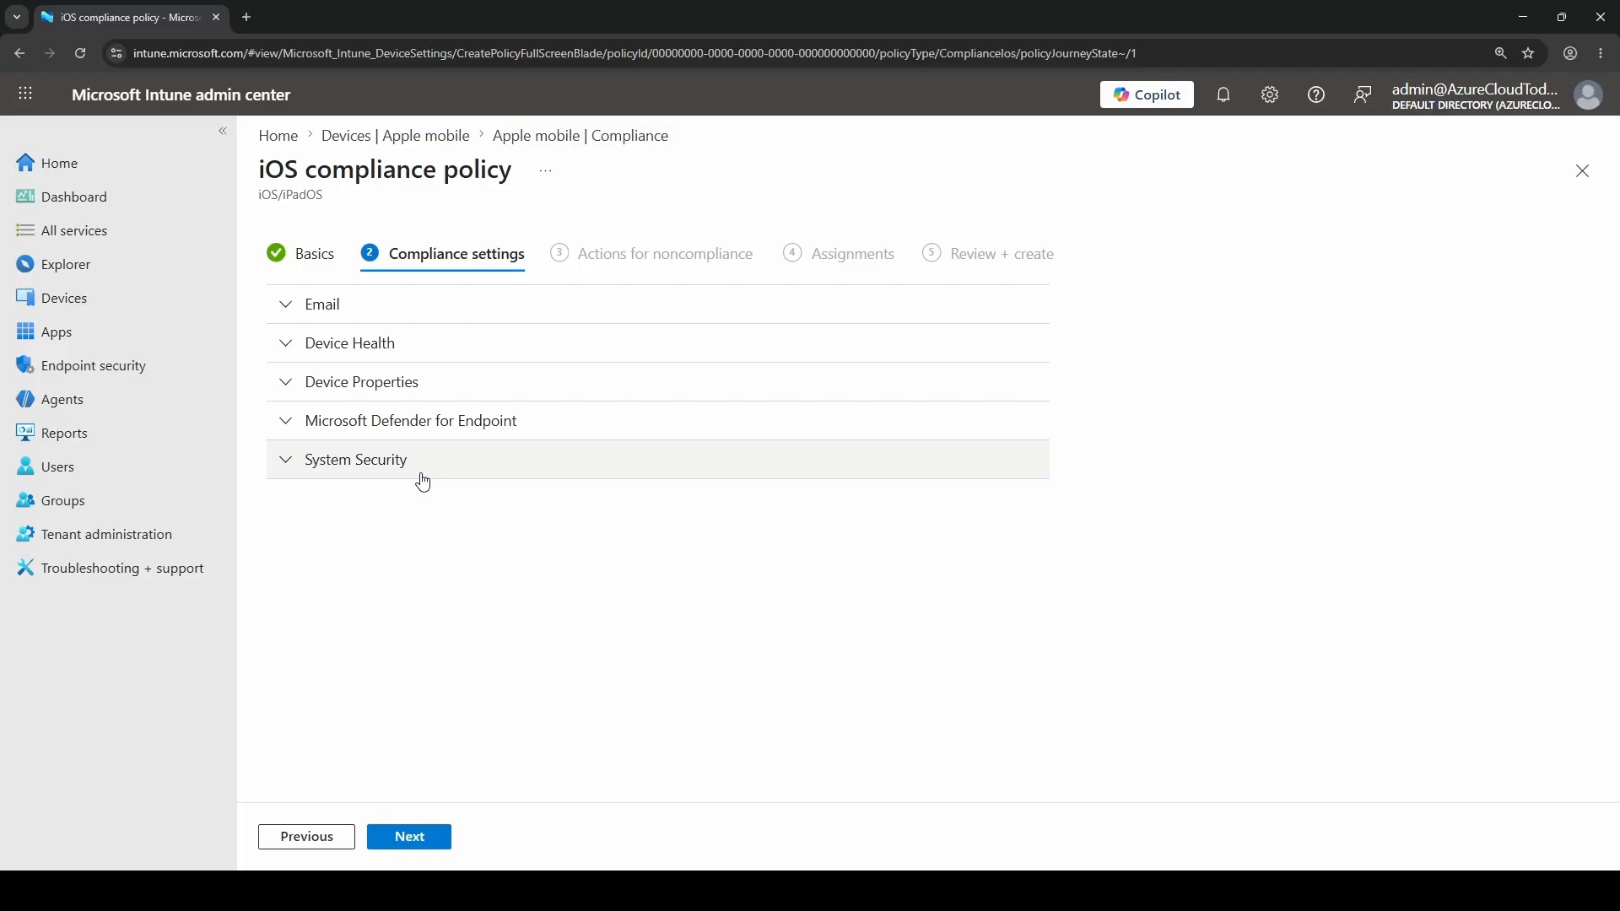
{"action": "left_click", "coordinate": [364, 352]}
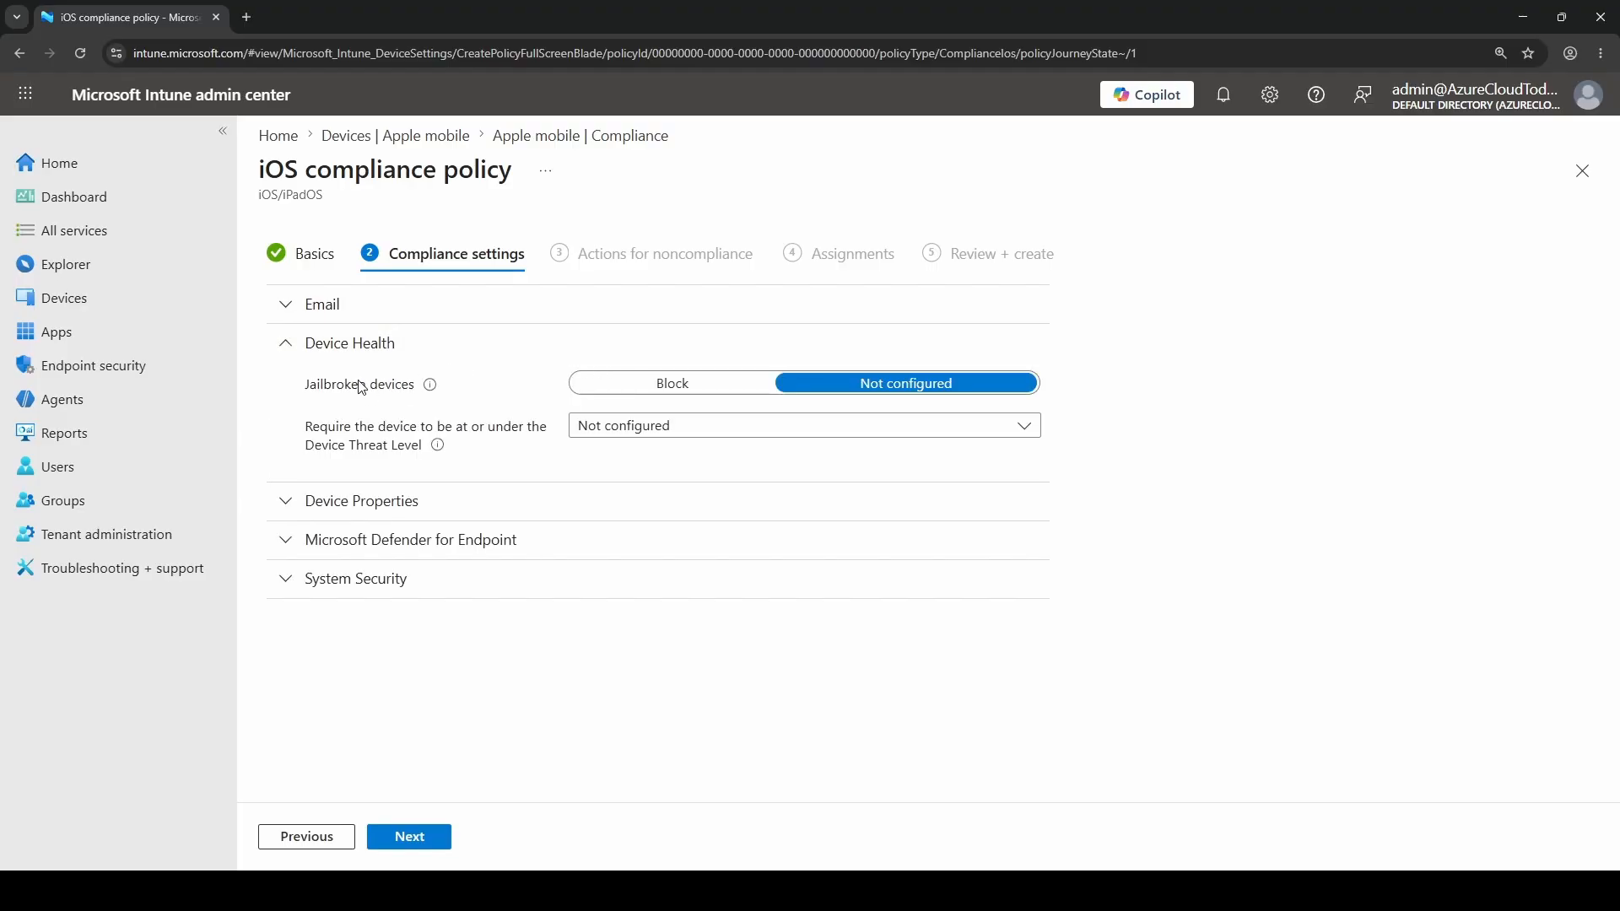
{"action": "triple_click", "coordinate": [361, 387]}
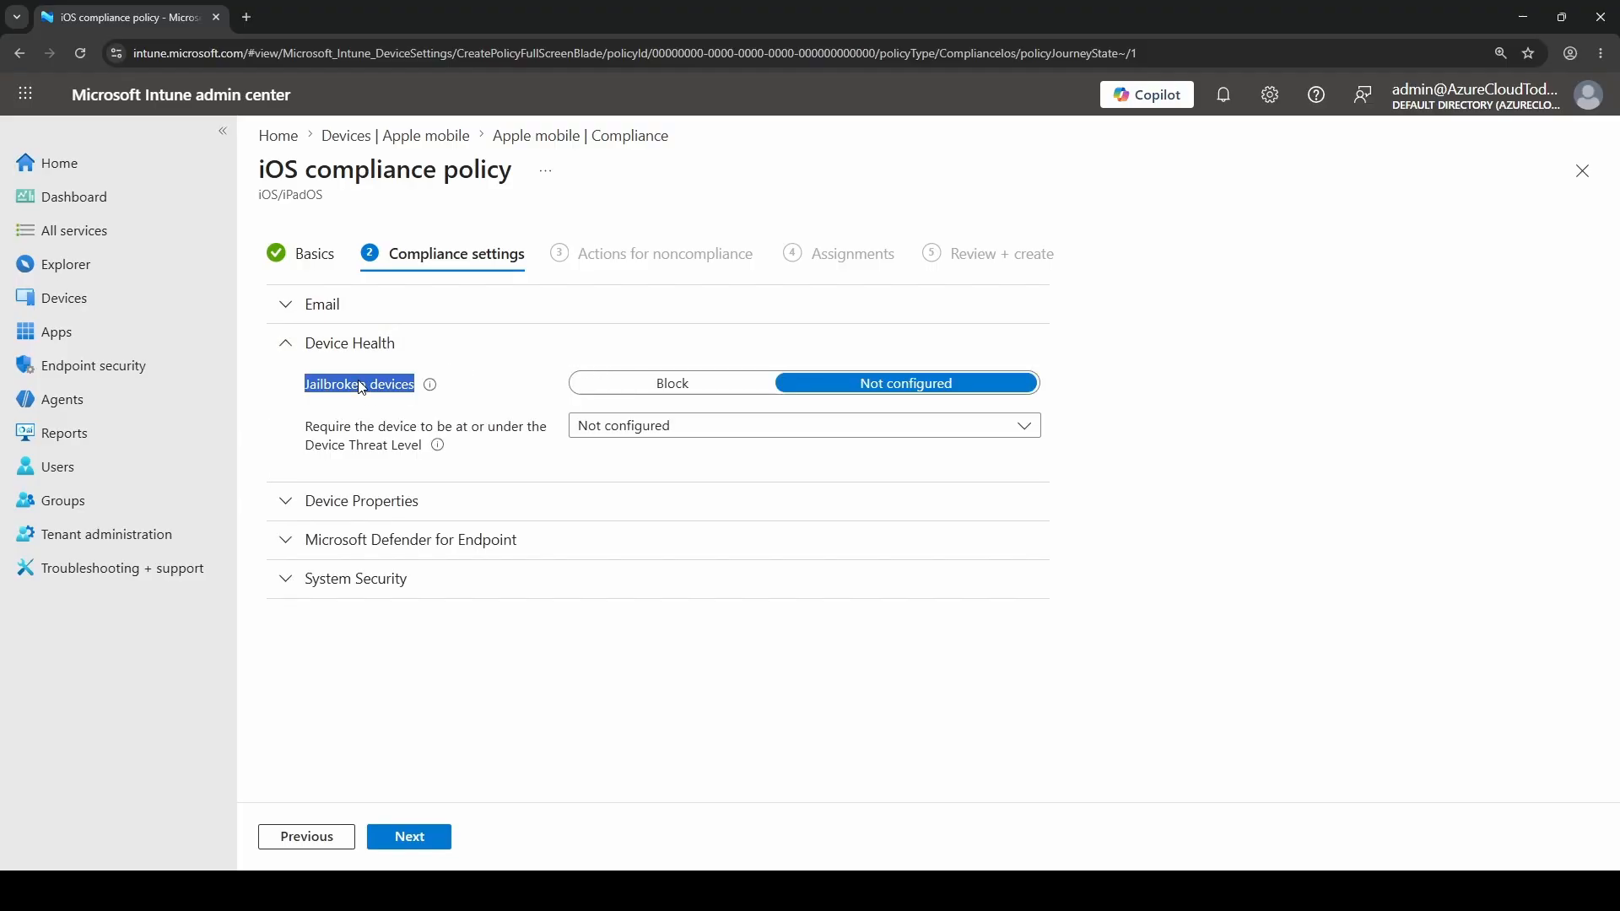
{"action": "left_click", "coordinate": [673, 386]}
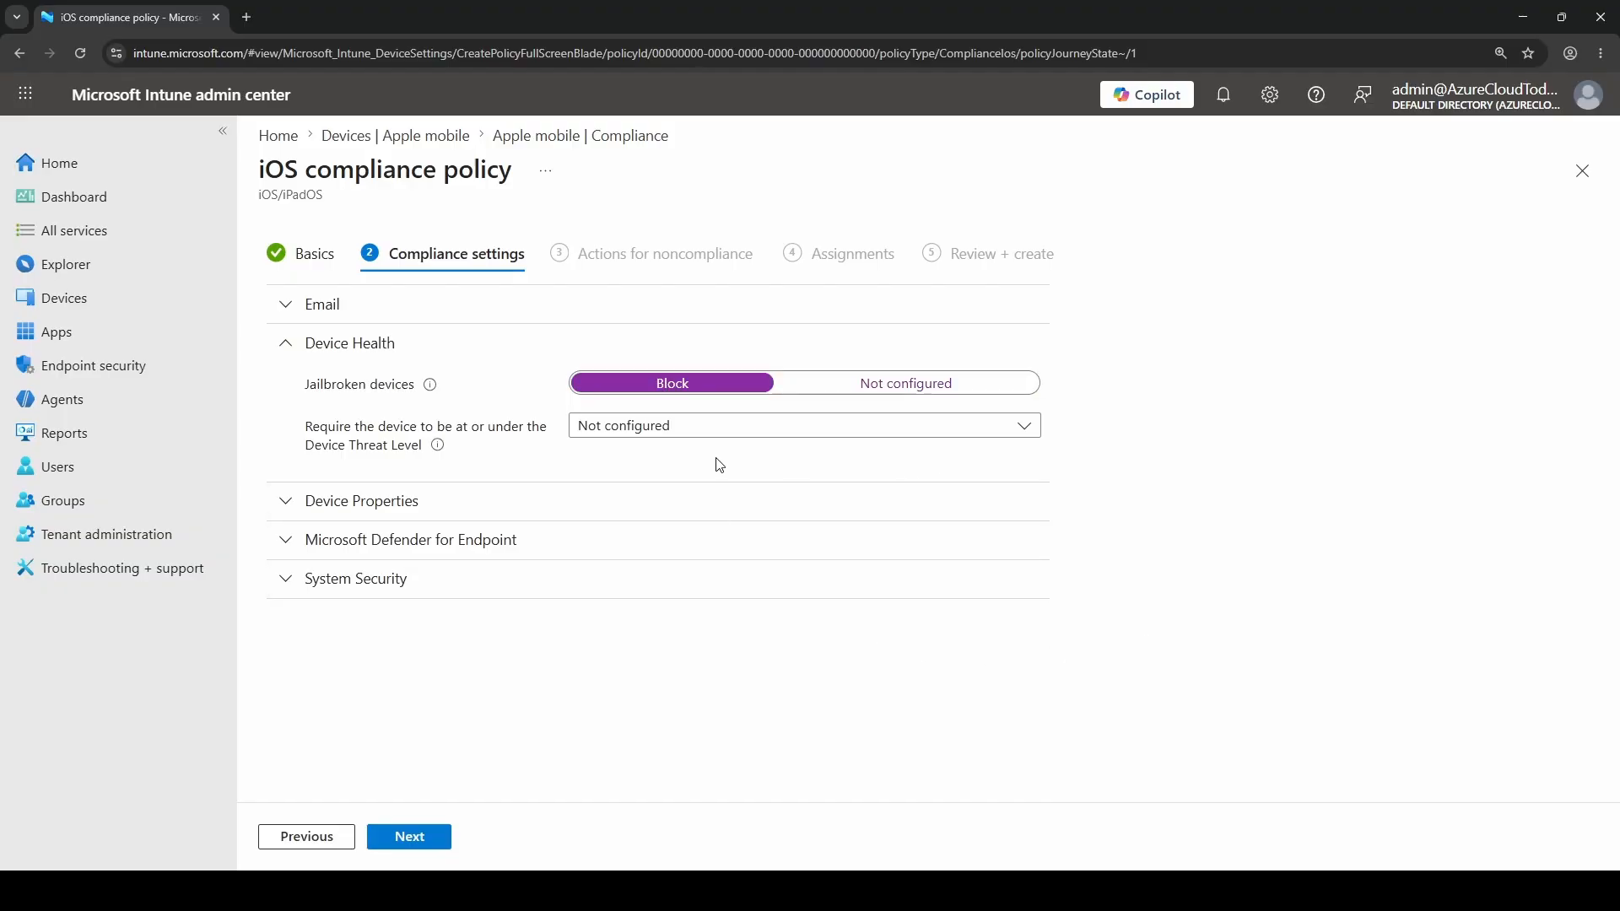
Set the minimum OS version to 25.0 in the Device Properties settings
{"action": "left_click", "coordinate": [284, 505]}
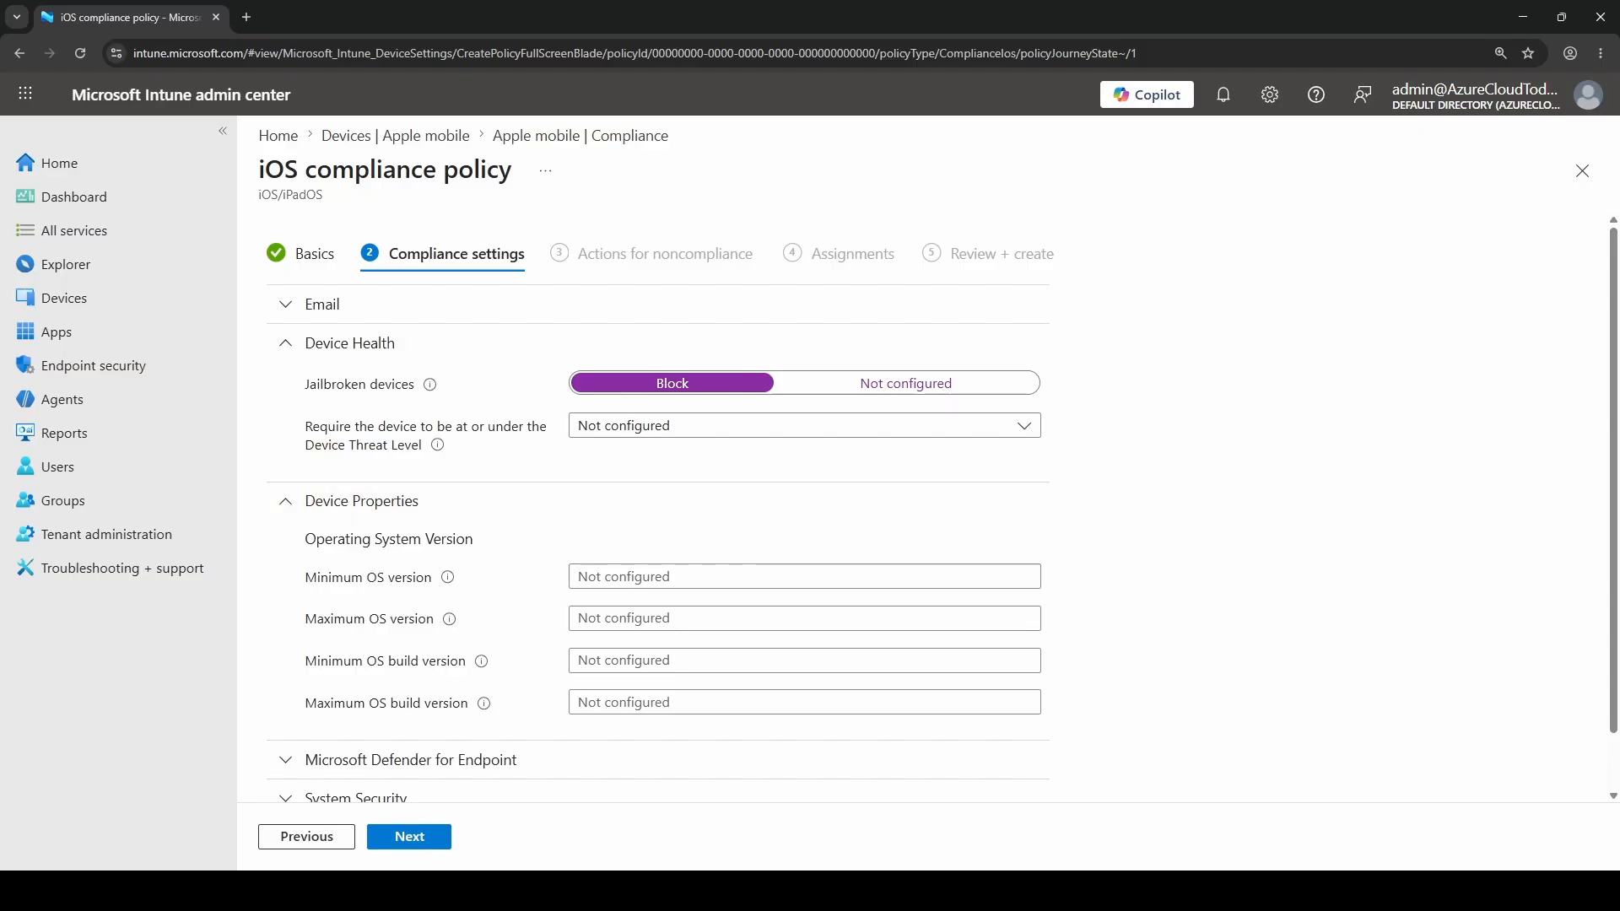
{"action": "left_click", "coordinate": [647, 580]}
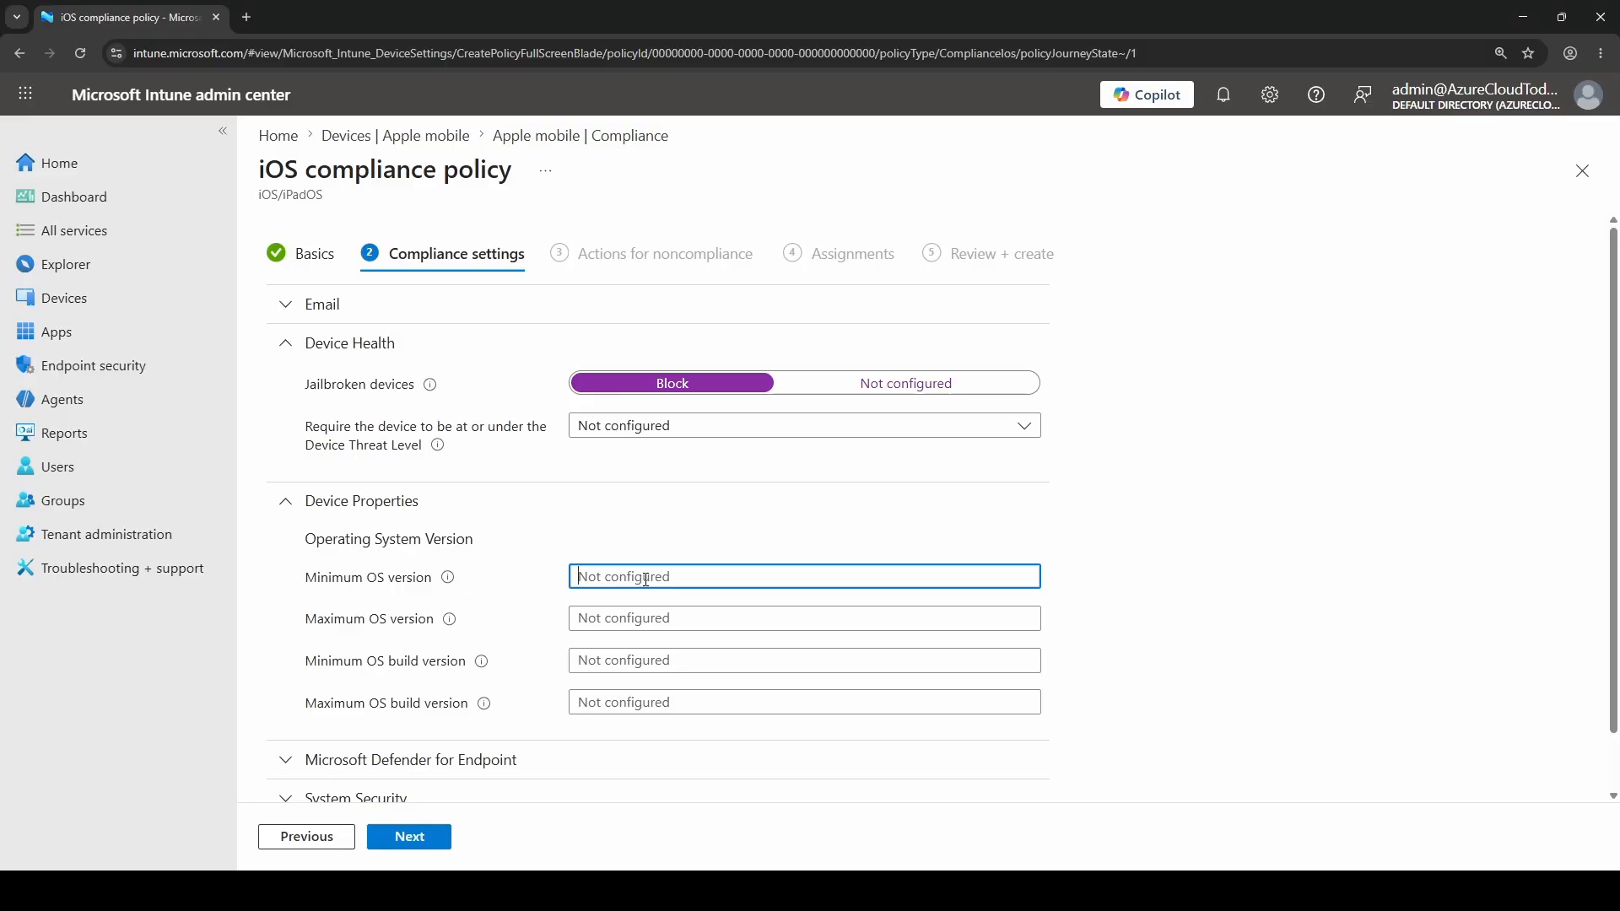
{"action": "type", "text": "25.0"}
{"action": "left_click", "coordinate": [1159, 546]}
Require a password to unlock mobile devices under System Security, leaving the remaining password settings not configured
{"action": "scroll", "coordinate": [314, 736], "scroll_direction": "down", "scroll_amount": 1}
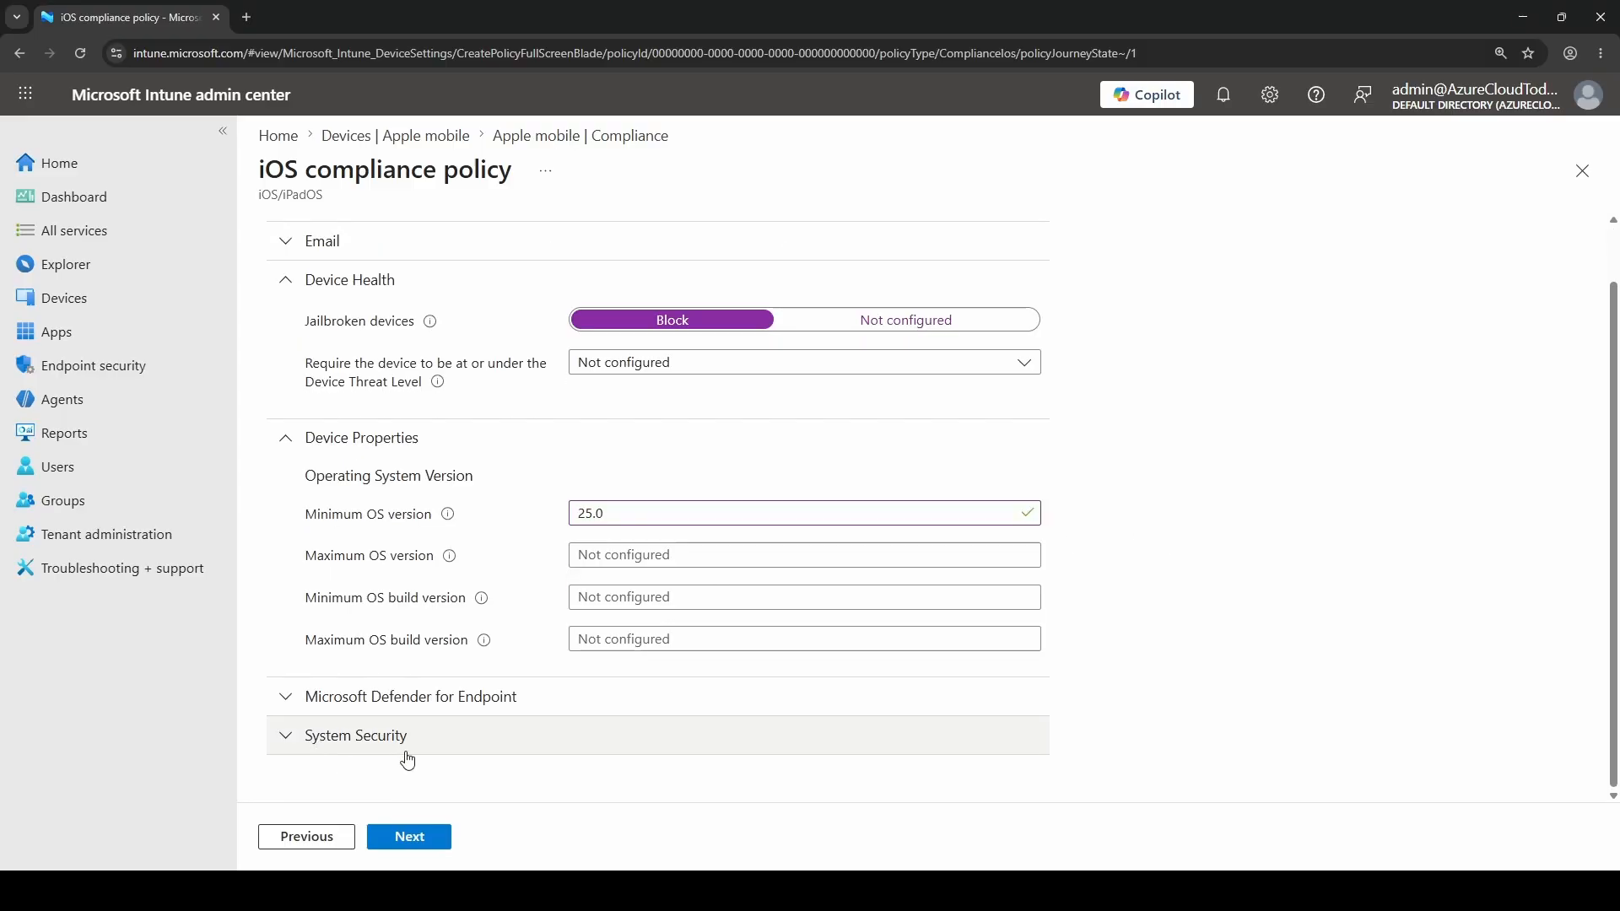
{"action": "left_click", "coordinate": [287, 735]}
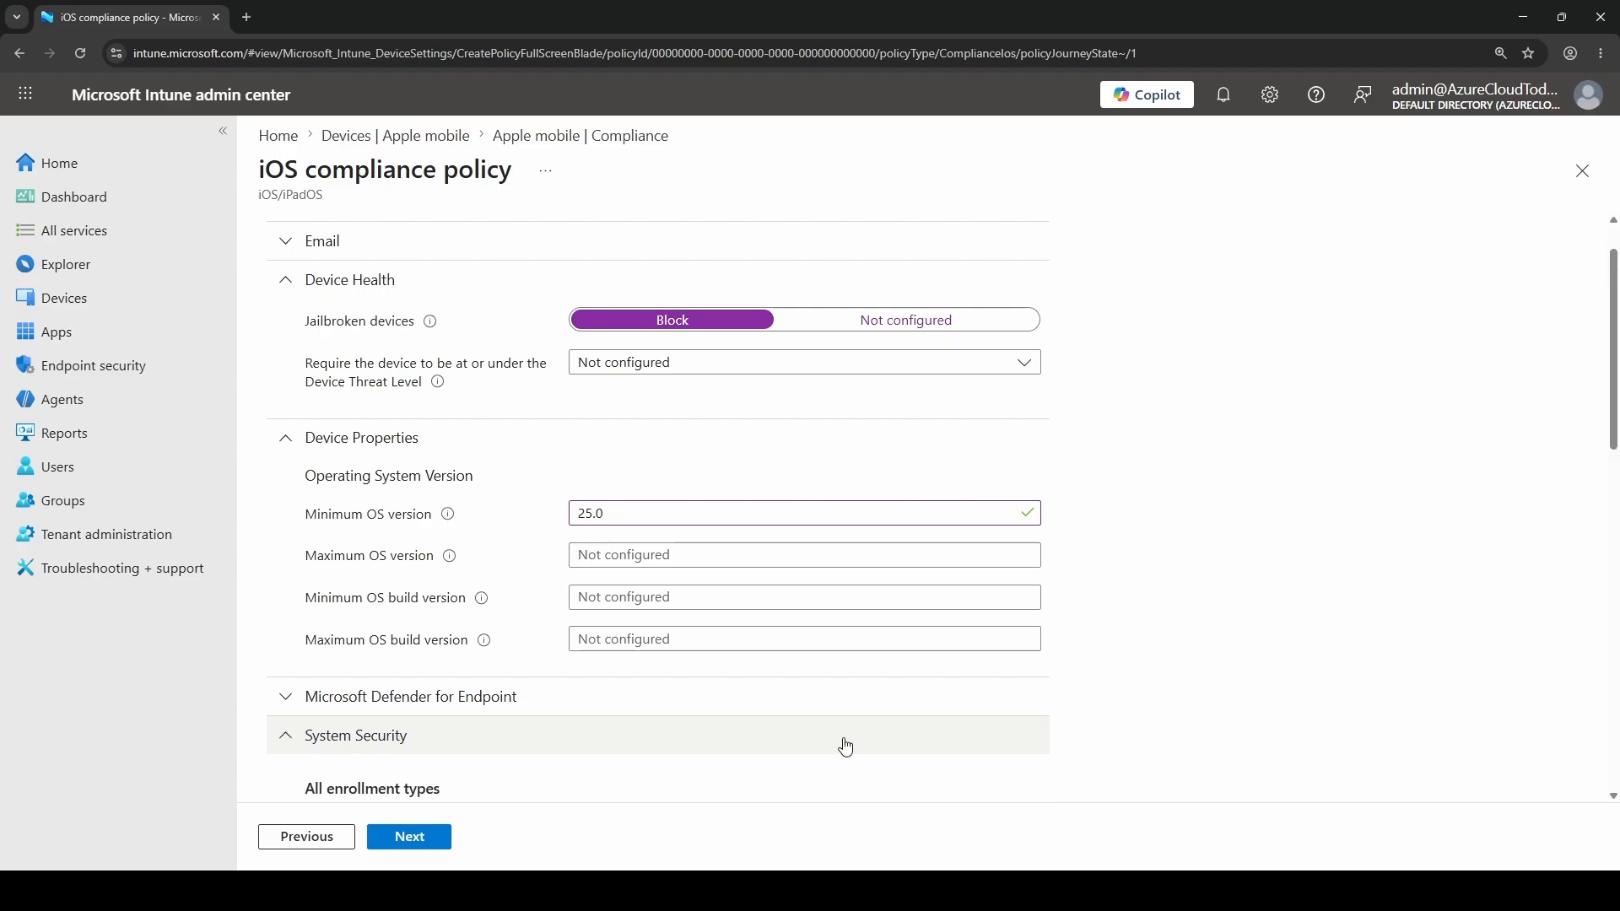
{"action": "scroll", "coordinate": [846, 747], "scroll_direction": "down", "scroll_amount": 8}
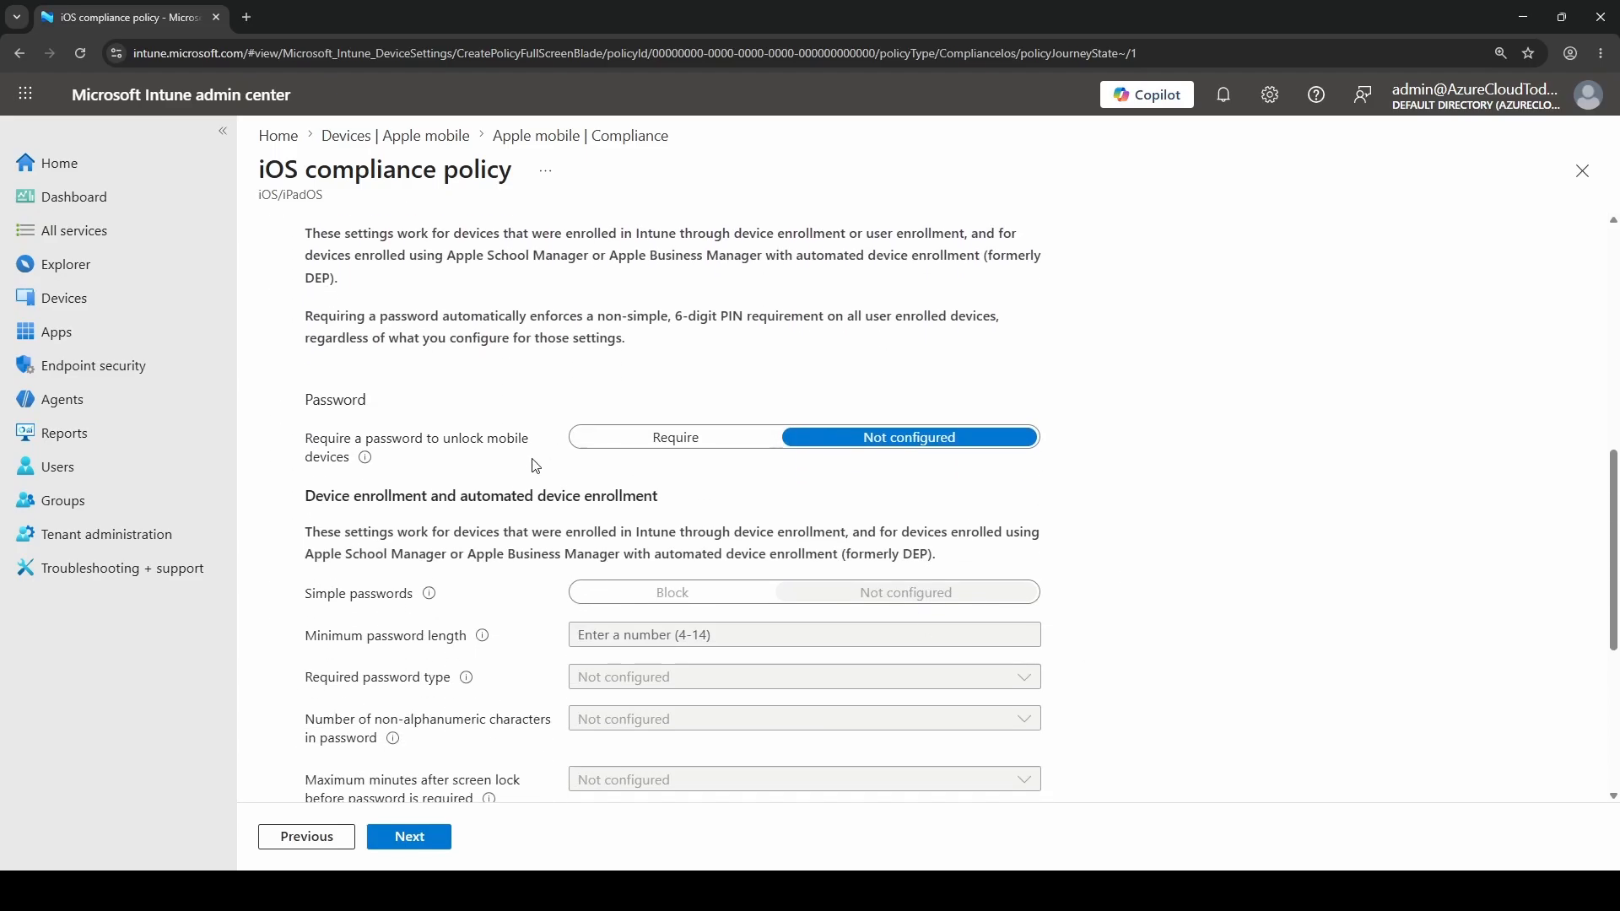
{"action": "mouse_move", "coordinate": [319, 440]}
{"action": "left_mouse_down"}
{"action": "mouse_move", "coordinate": [540, 448]}
{"action": "mouse_move", "coordinate": [329, 462]}
{"action": "left_mouse_up"}
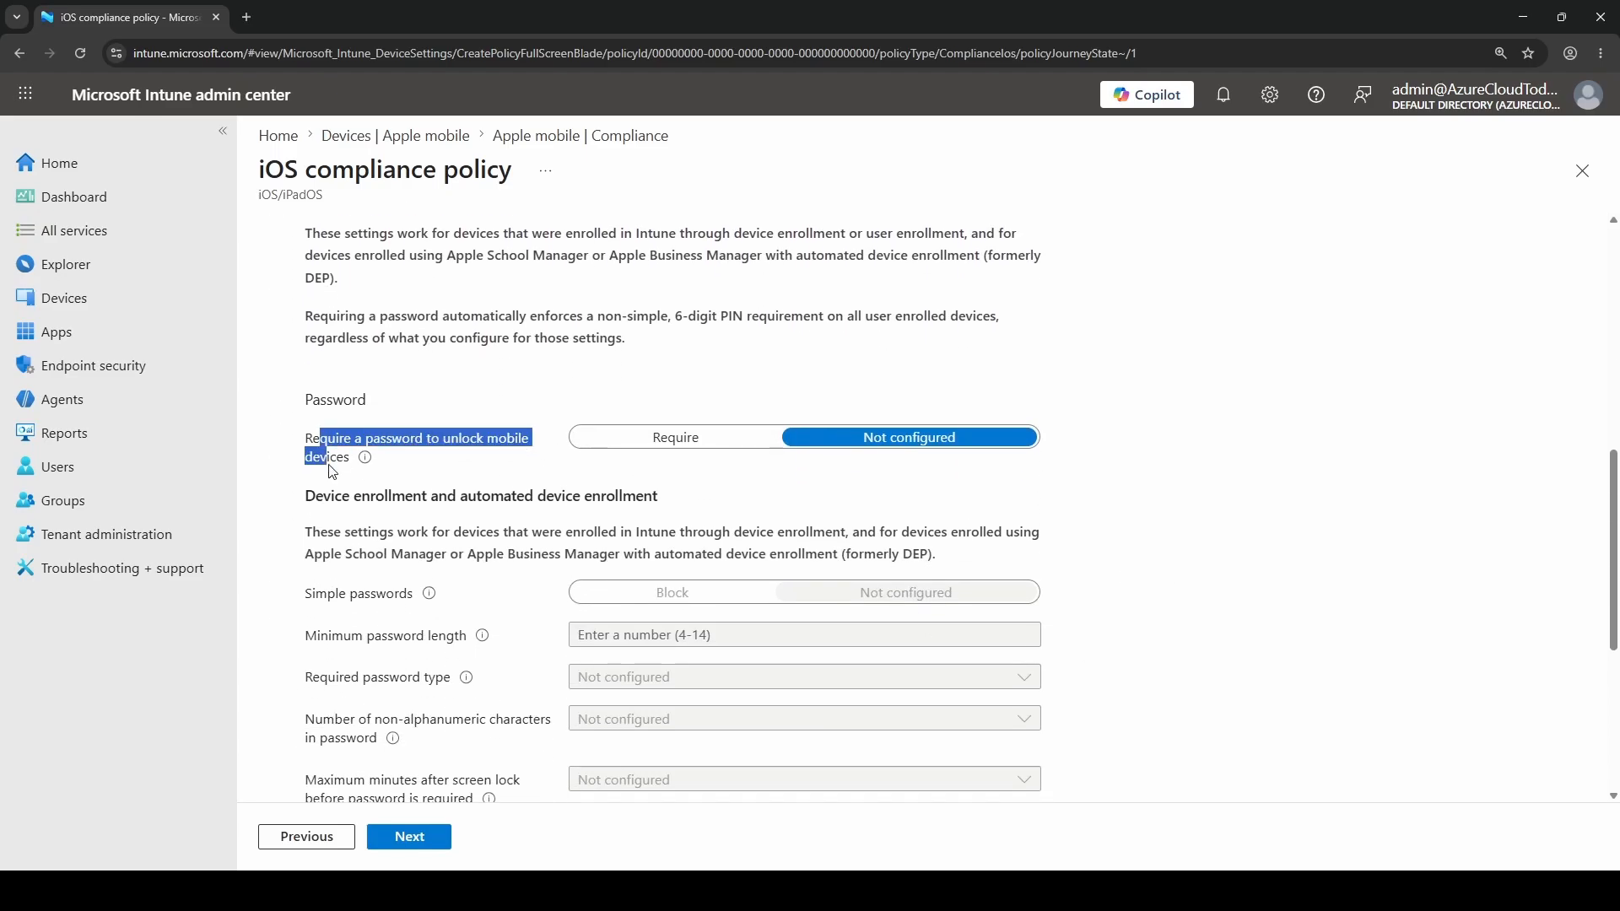
{"action": "left_click", "coordinate": [684, 440]}
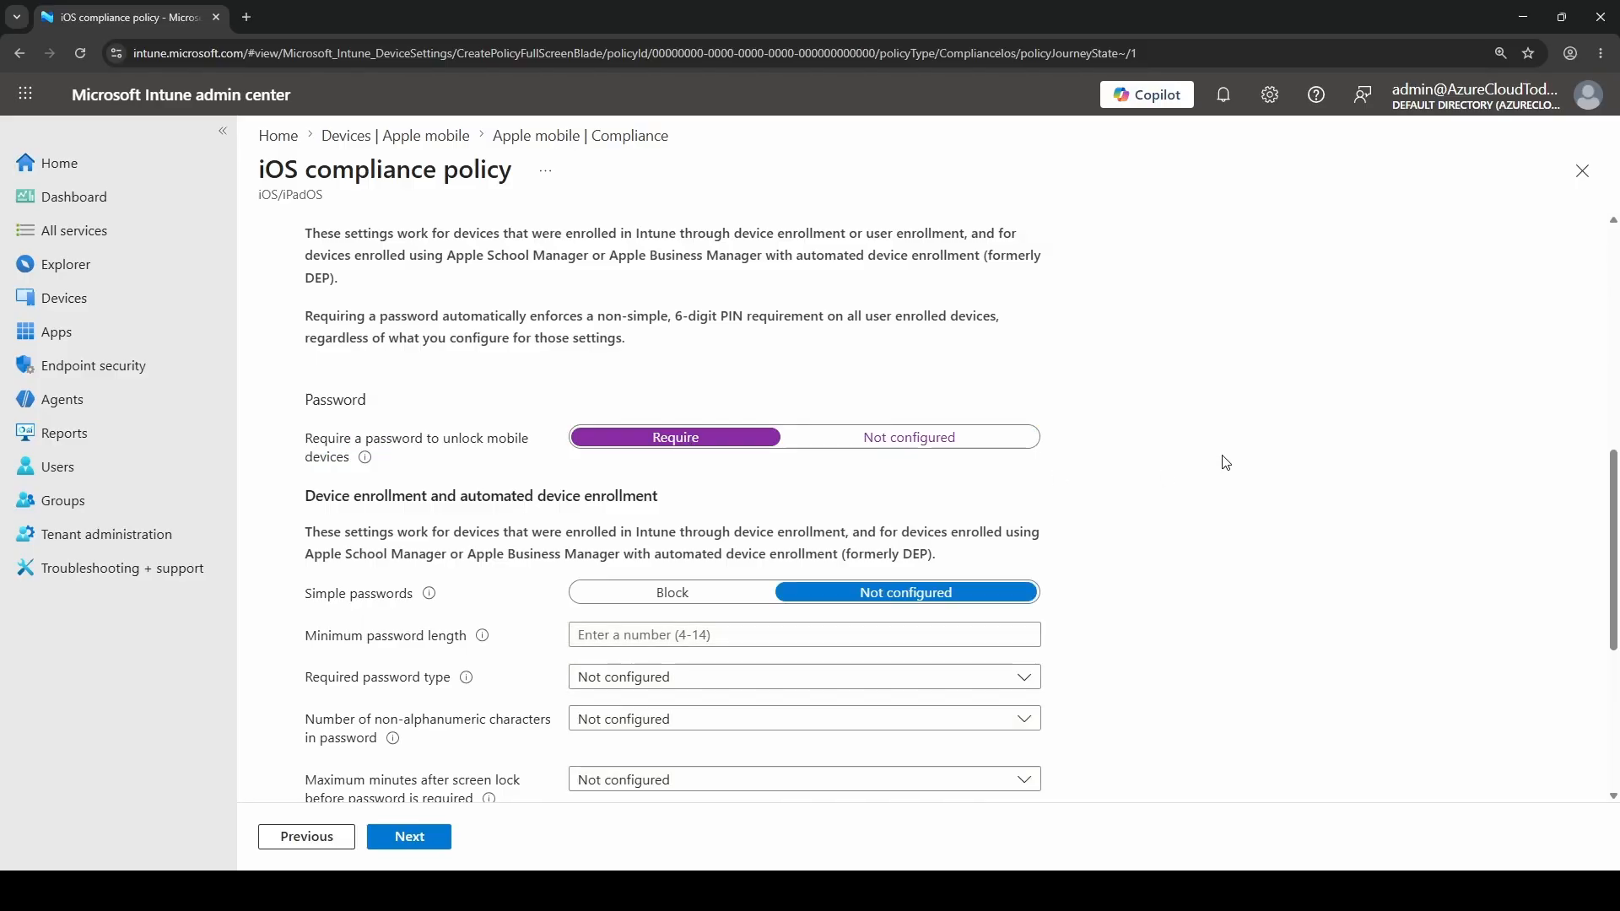
{"action": "scroll", "coordinate": [1225, 463], "scroll_direction": "down", "scroll_amount": 1}
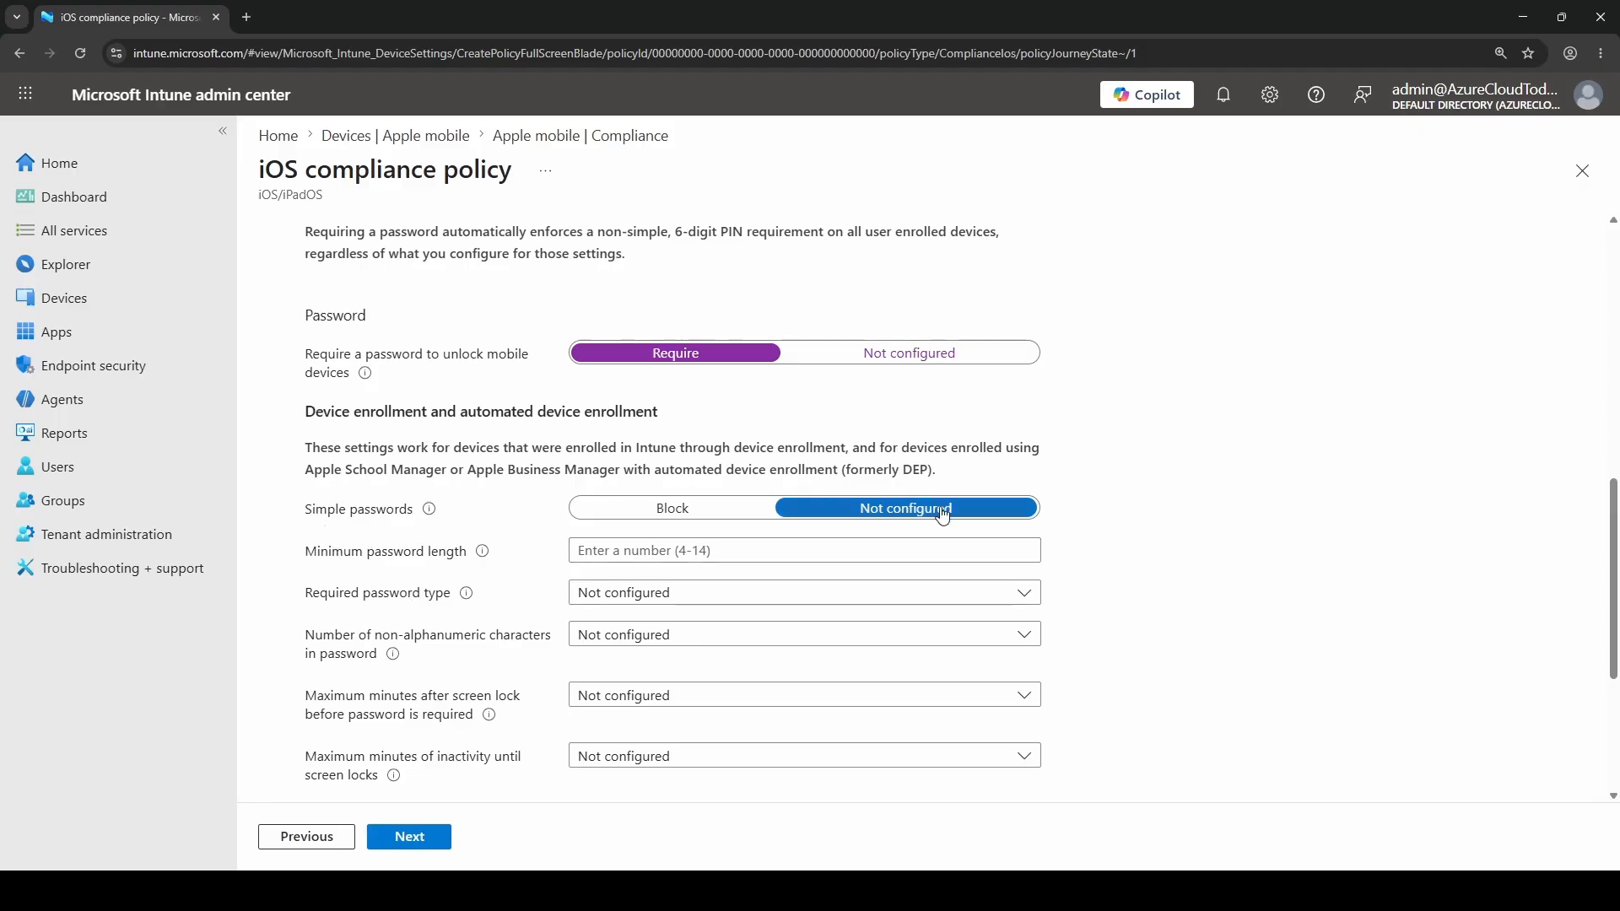
{"action": "scroll", "coordinate": [1220, 623], "scroll_direction": "down", "scroll_amount": 4}
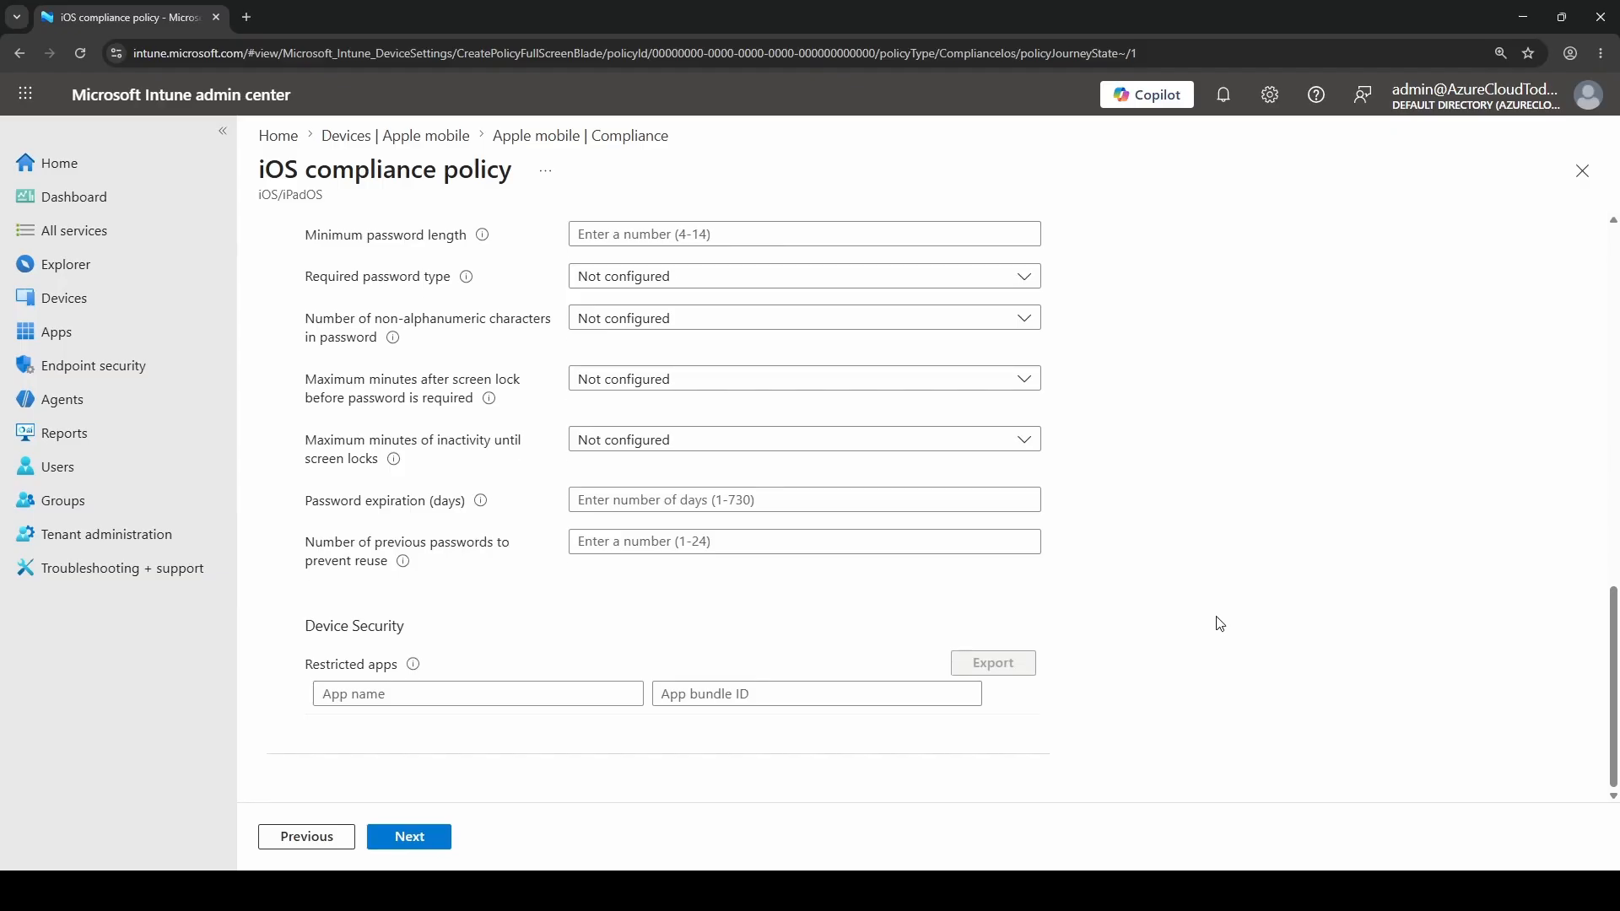
Recheck the compliance settings, keep the default action of marking devices noncompliant immediately, and continue to the assignments
{"action": "left_click", "coordinate": [413, 839]}
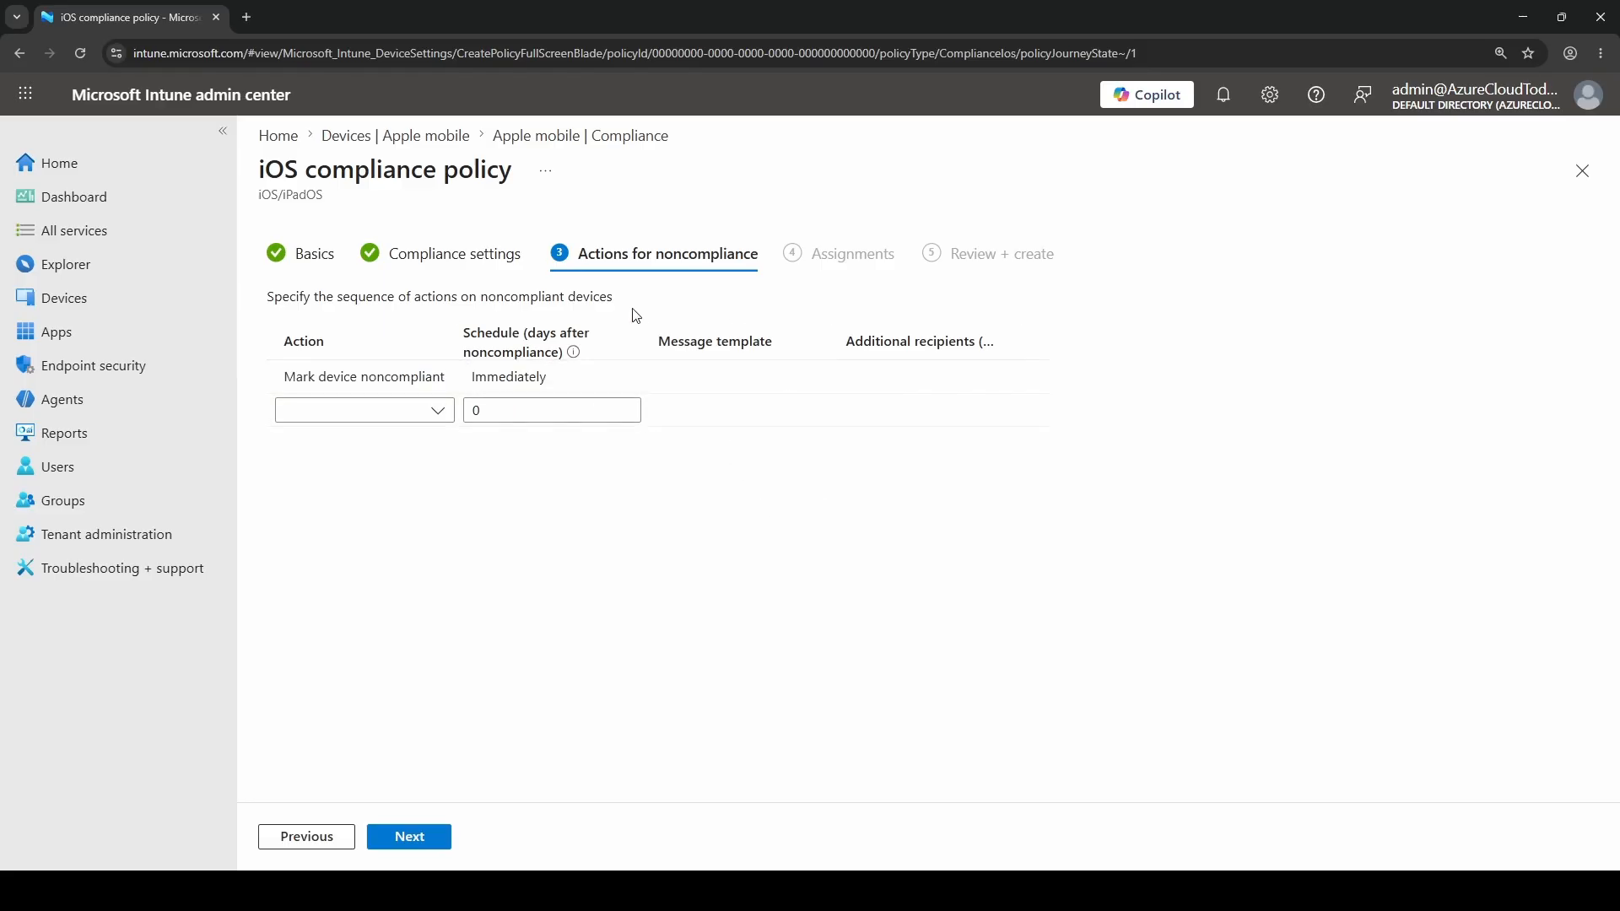
{"action": "left_click", "coordinate": [440, 255]}
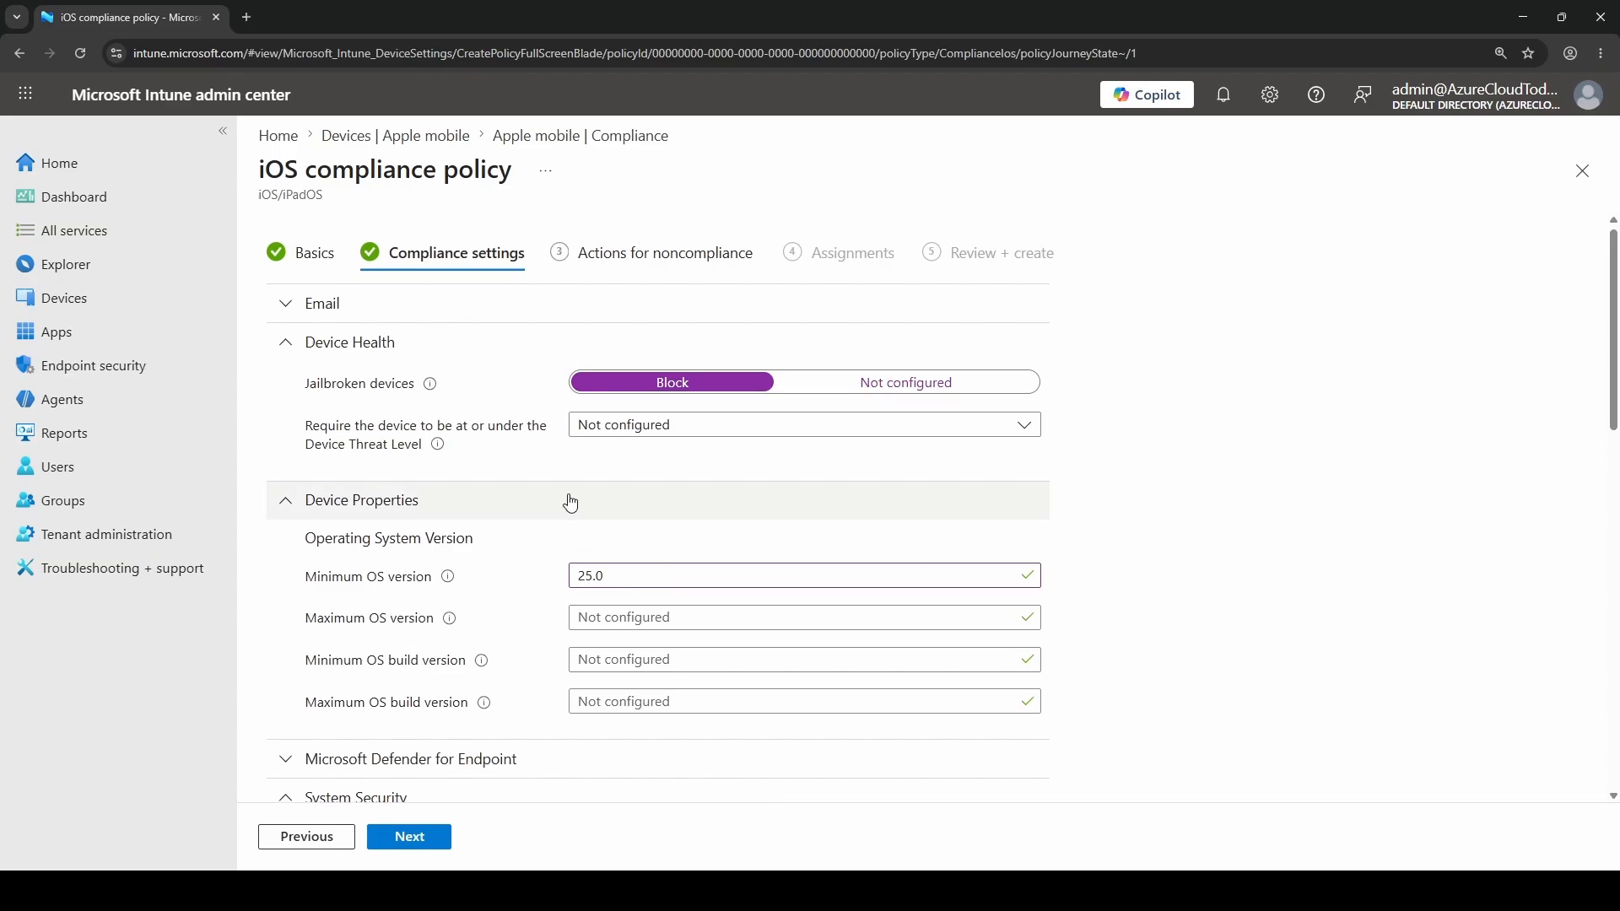
{"action": "scroll", "coordinate": [569, 503], "scroll_direction": "down", "scroll_amount": 5}
{"action": "scroll", "coordinate": [571, 503], "scroll_direction": "up", "scroll_amount": 5}
{"action": "left_click", "coordinate": [661, 253]}
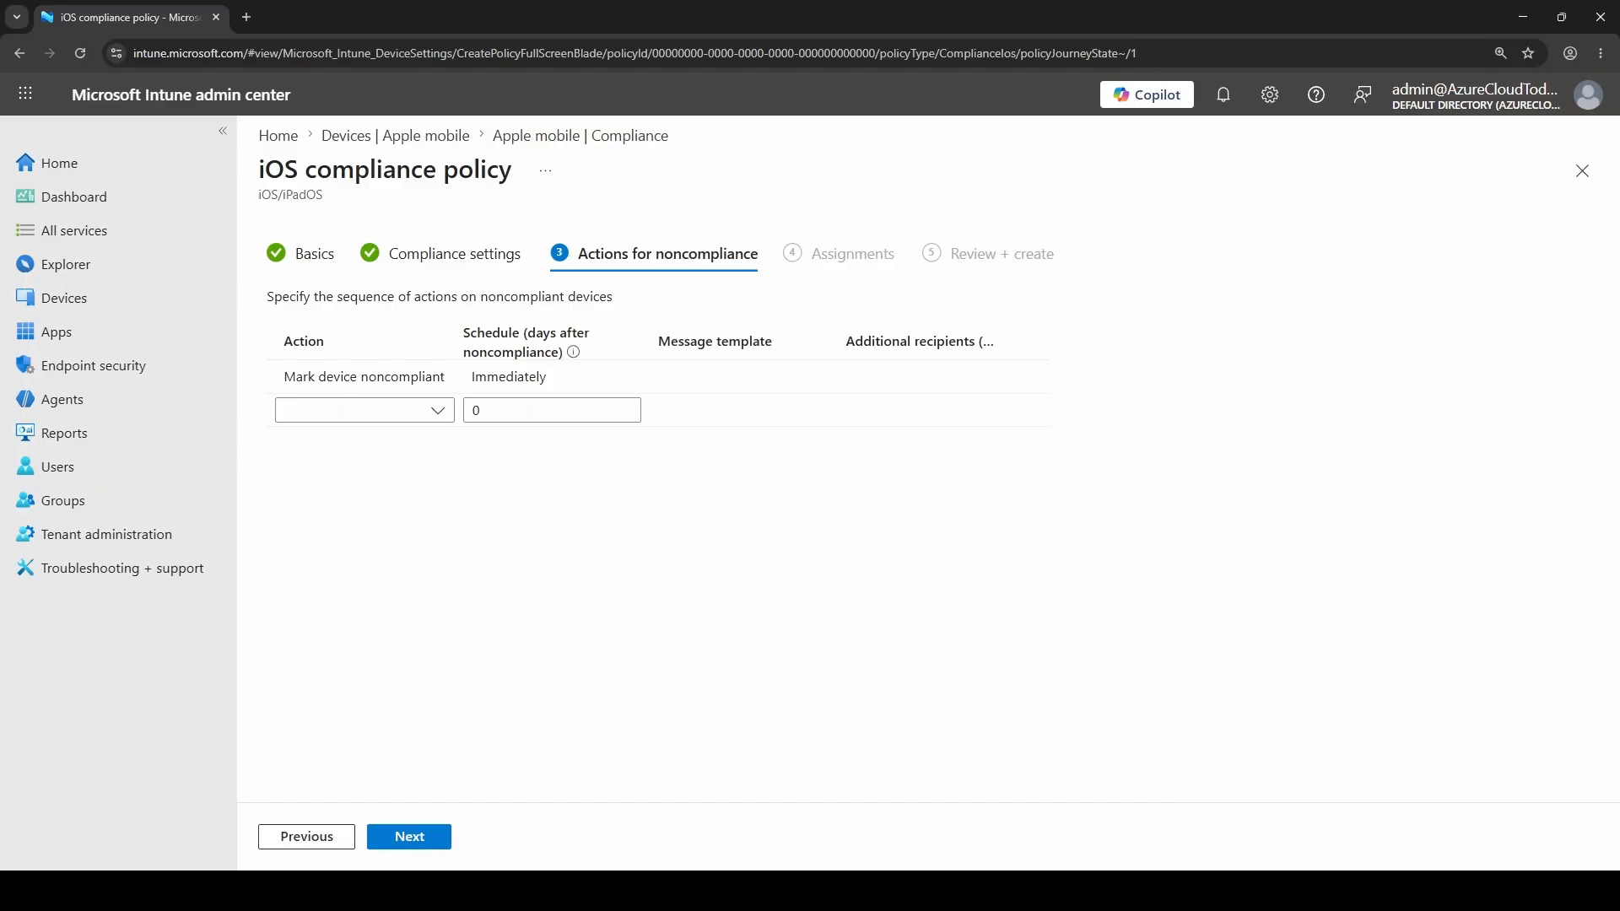
{"action": "left_click", "coordinate": [409, 837]}
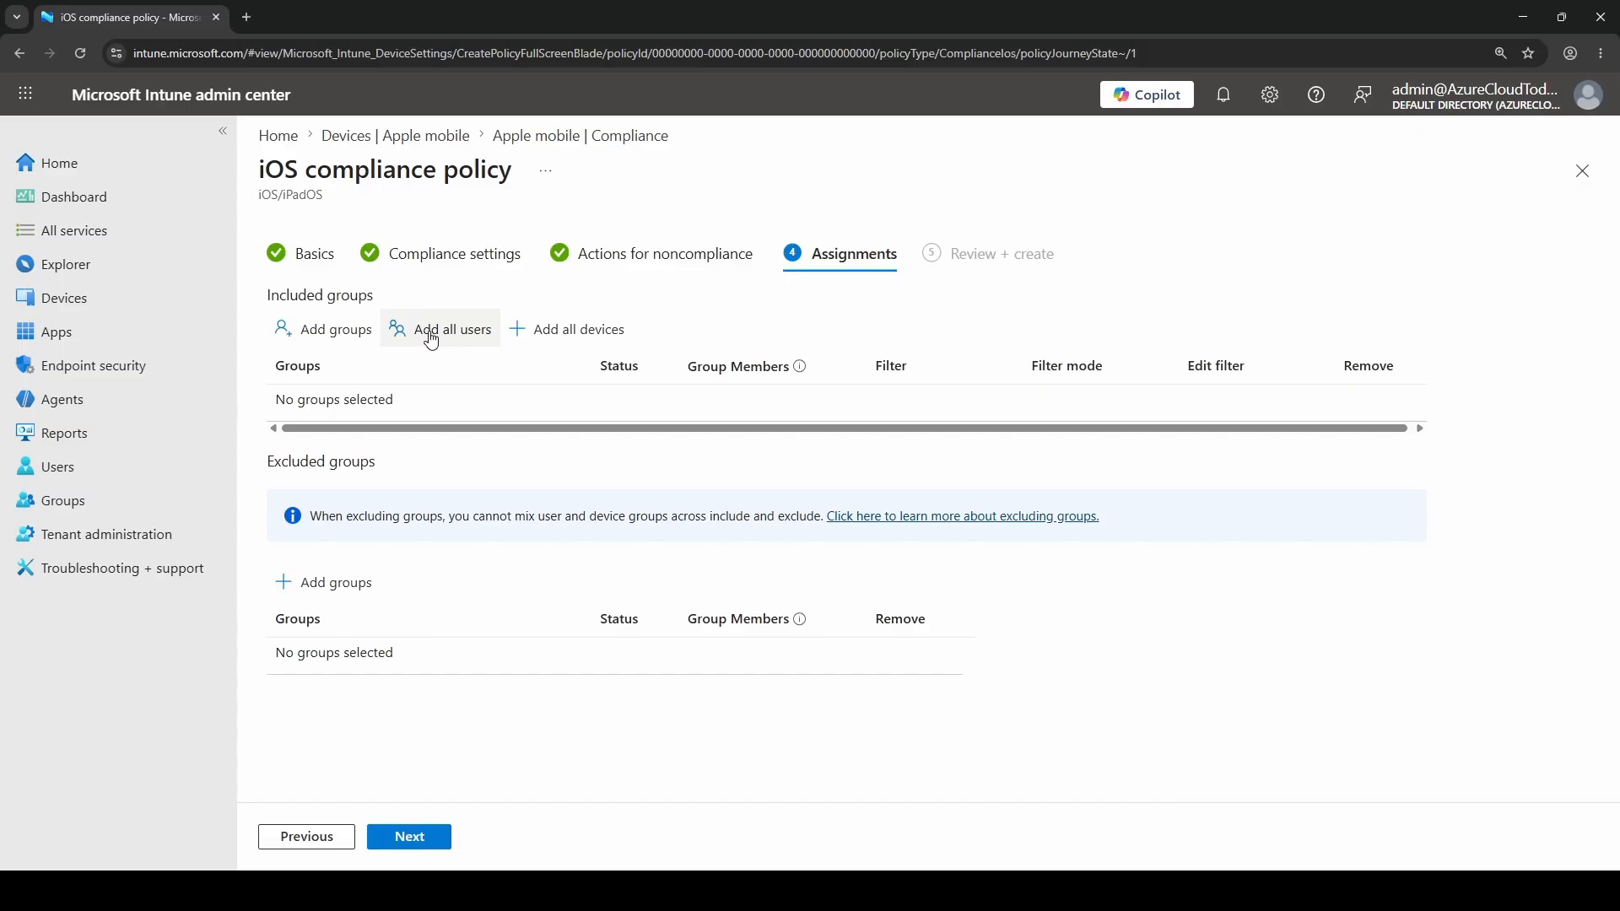
Find the All iOS Users group by searching for "ios" and add it to the policy's included groups
{"action": "left_click", "coordinate": [329, 338]}
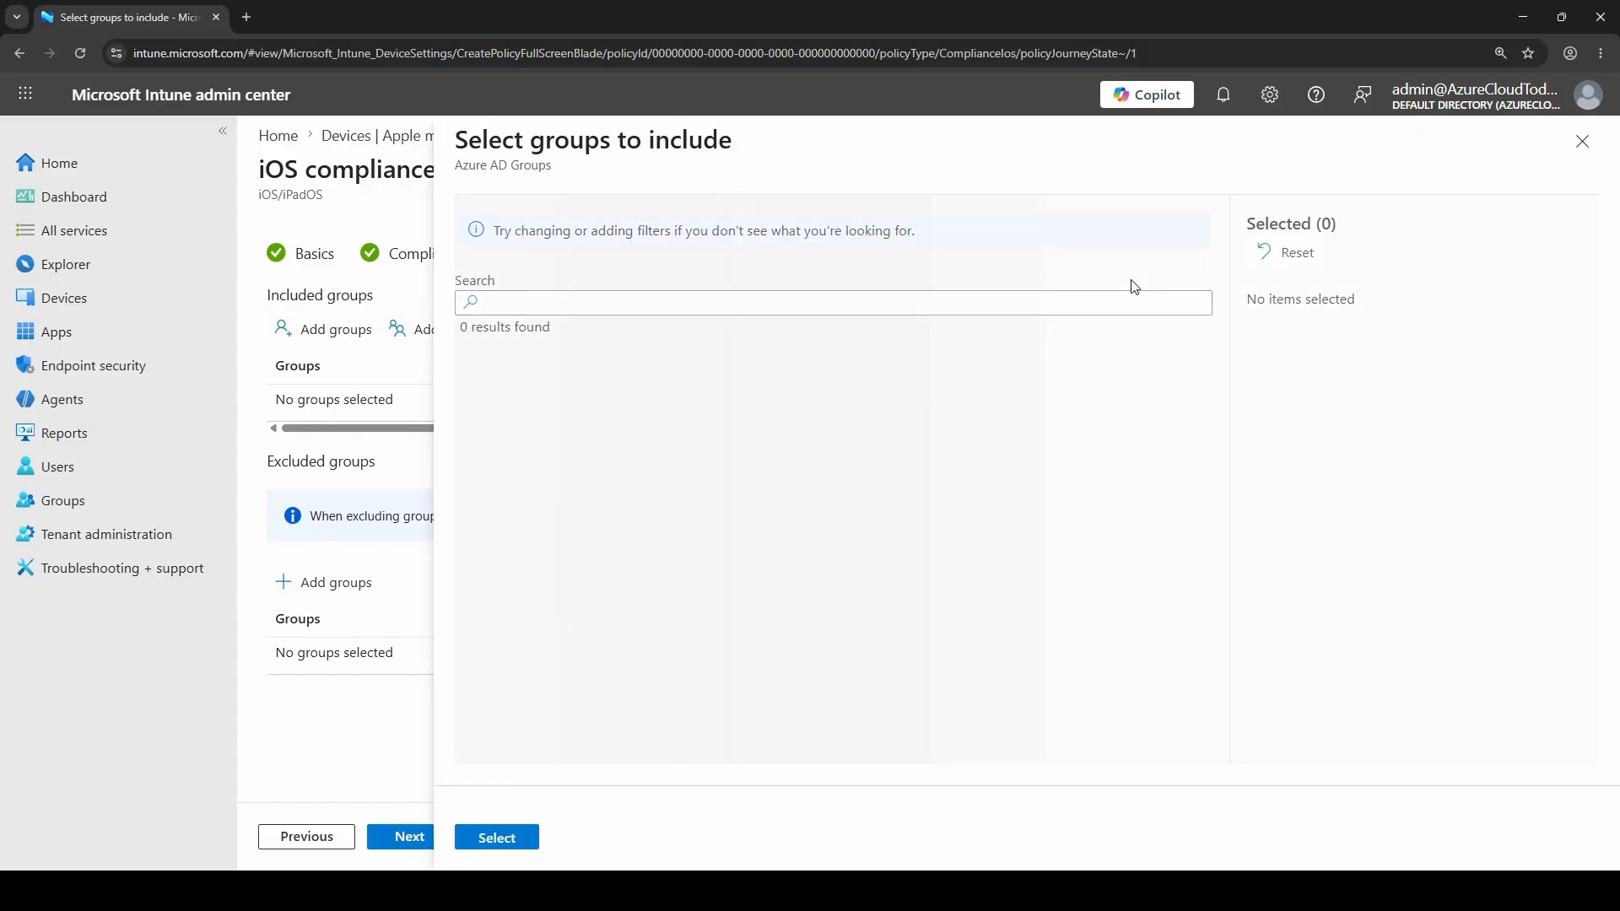
{"action": "left_click", "coordinate": [825, 305]}
{"action": "type", "text": "ios"}
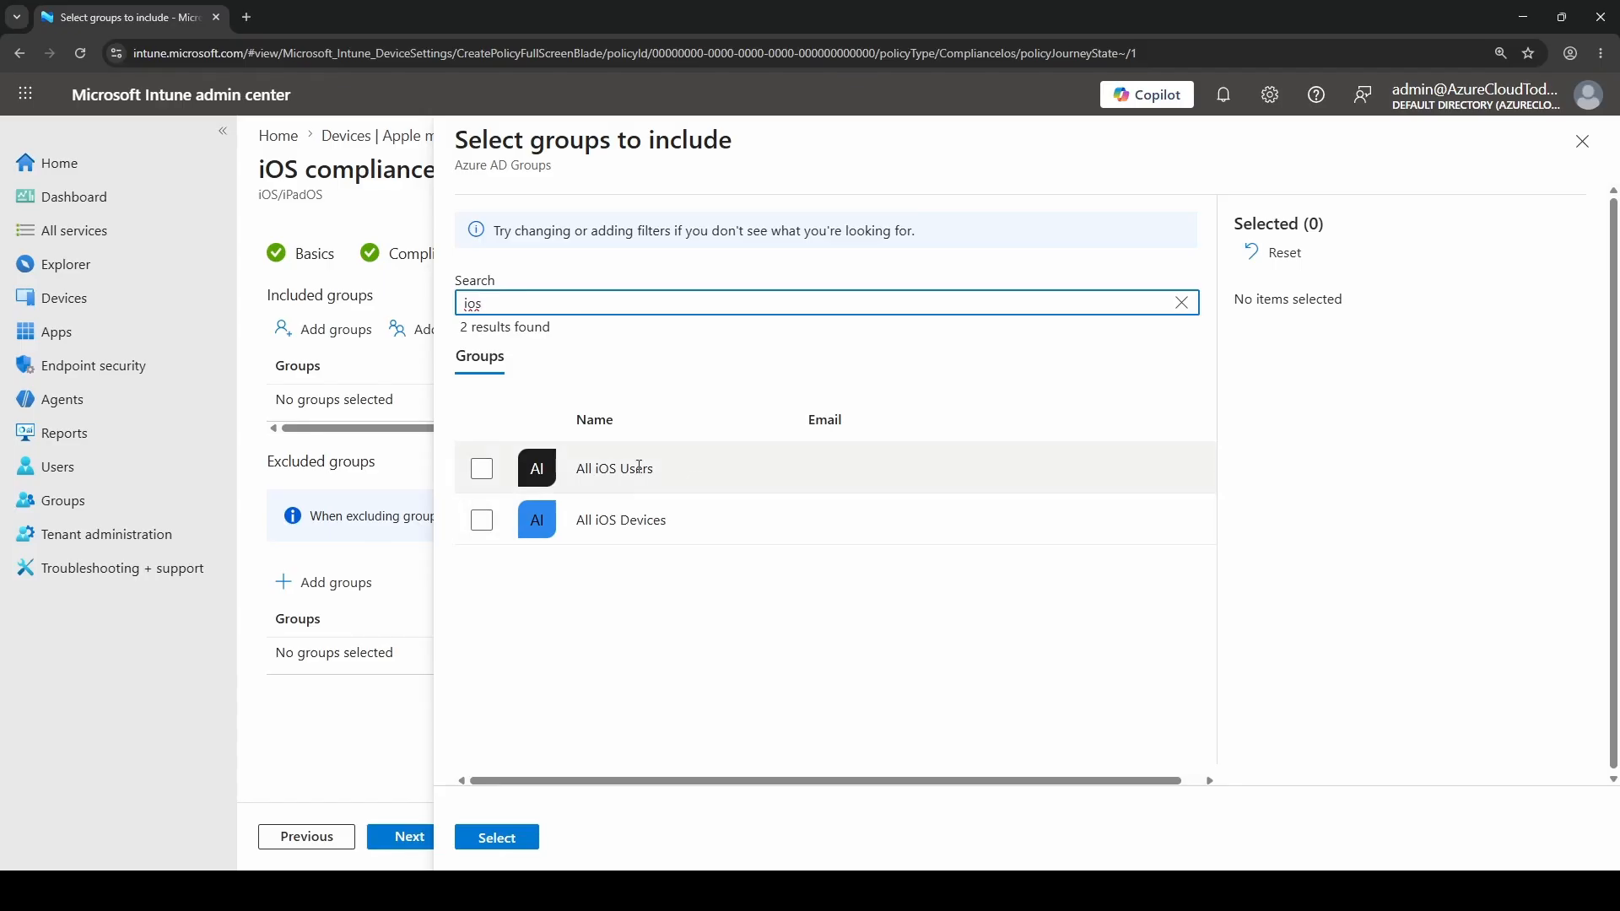
{"action": "left_click_drag", "start_coordinate": [580, 470], "coordinate": [650, 470]}
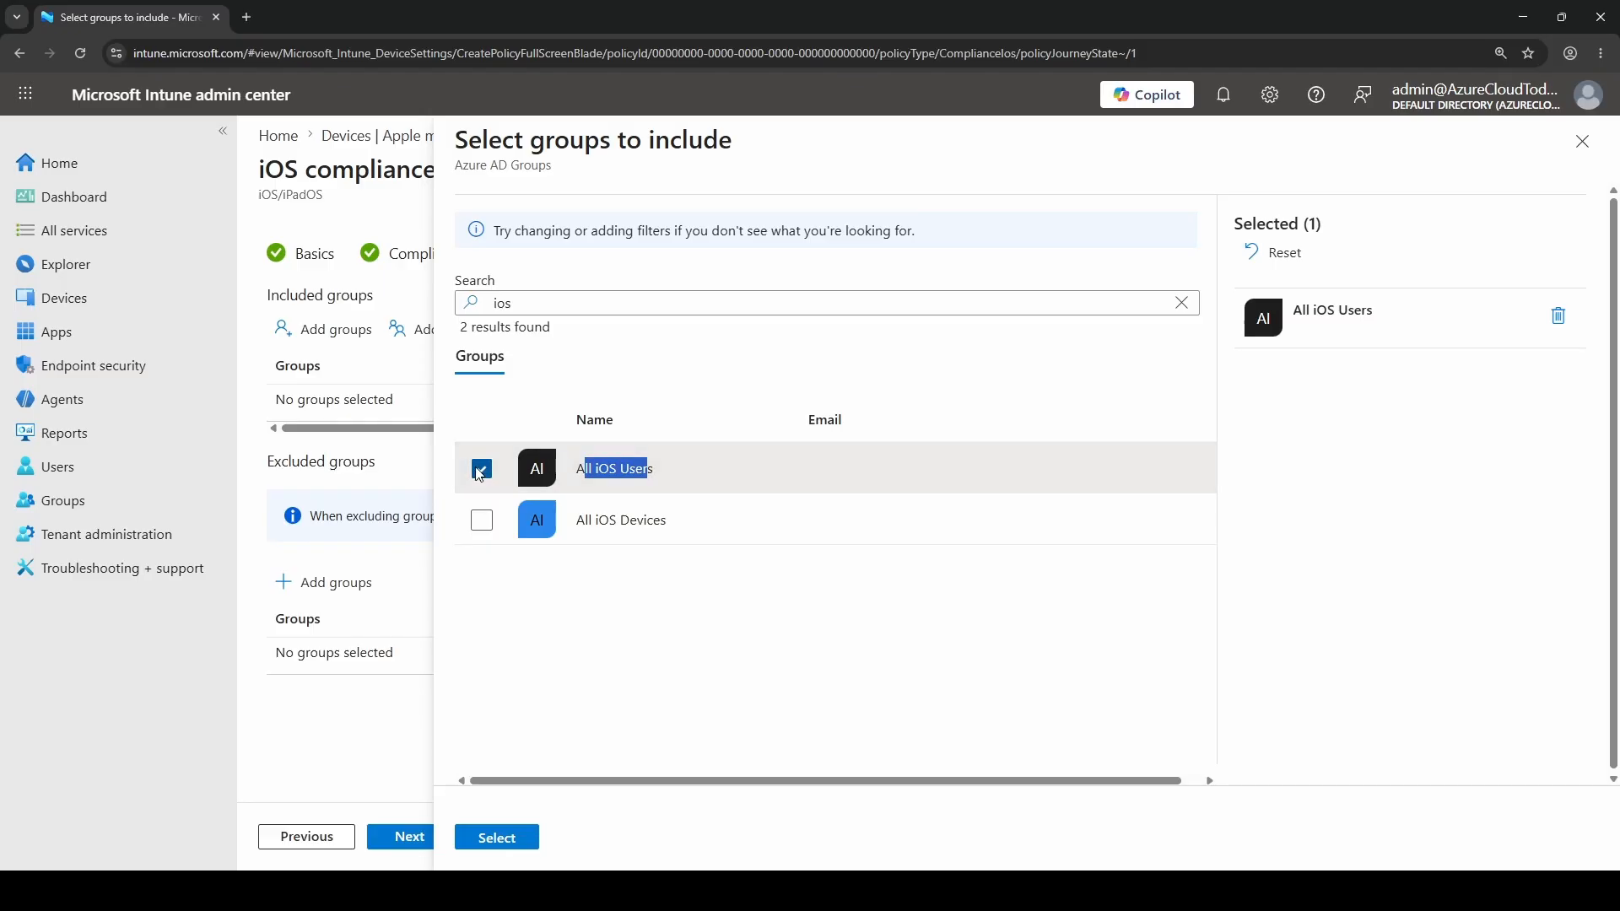
{"action": "left_click", "coordinate": [496, 842]}
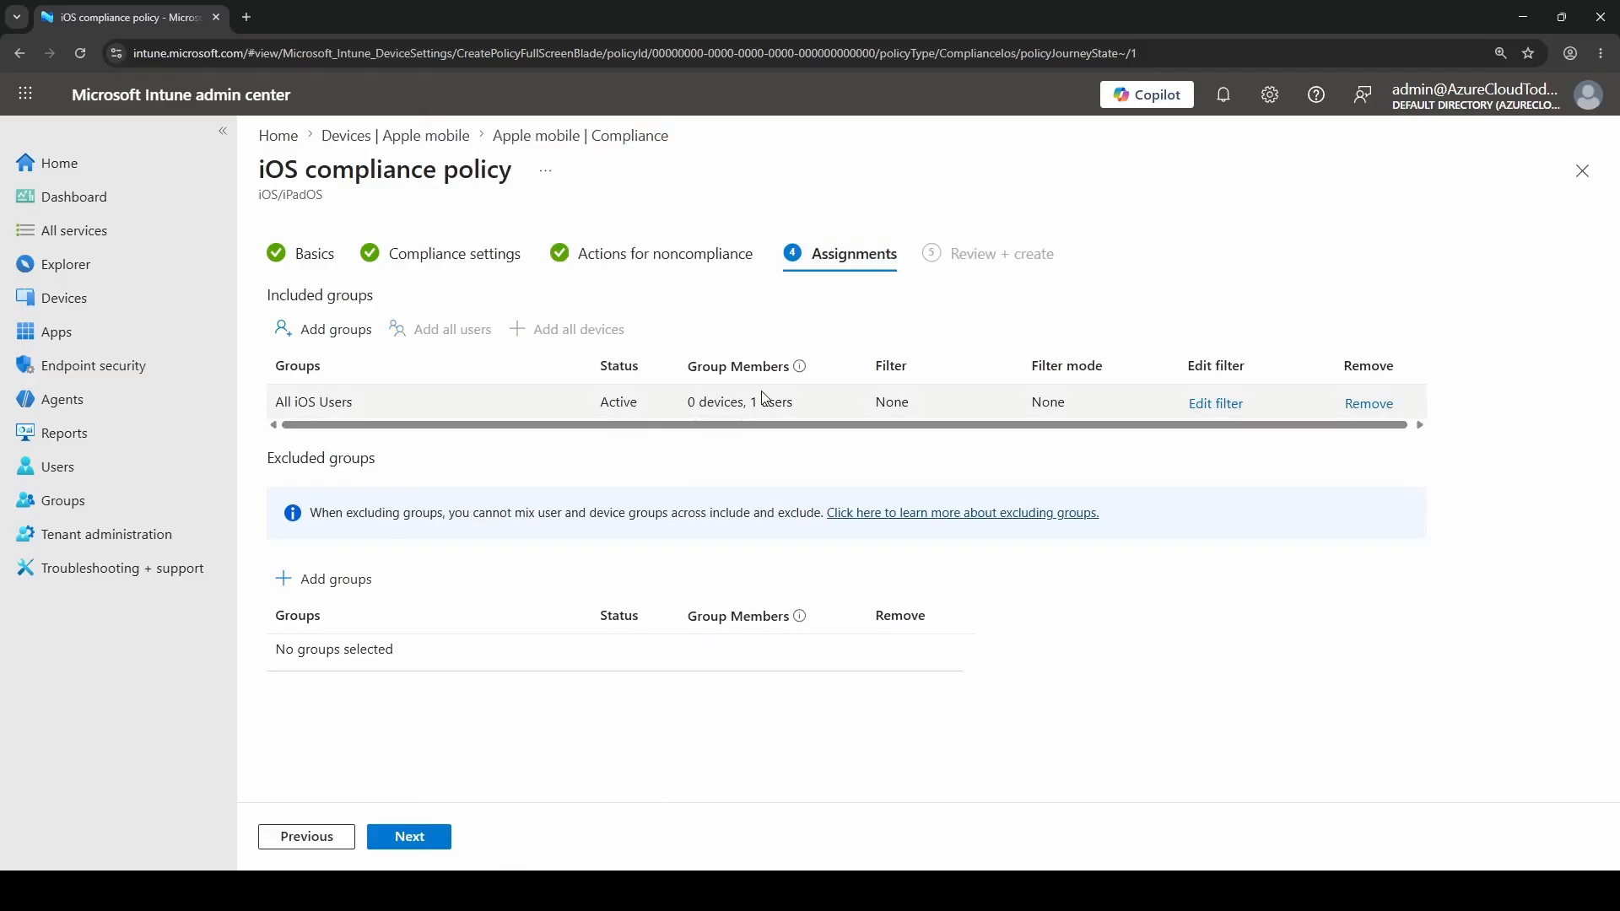
{"action": "left_click_drag", "start_coordinate": [754, 401], "coordinate": [804, 408]}
{"action": "triple_click", "coordinate": [765, 401]}
{"action": "left_click", "coordinate": [763, 401]}
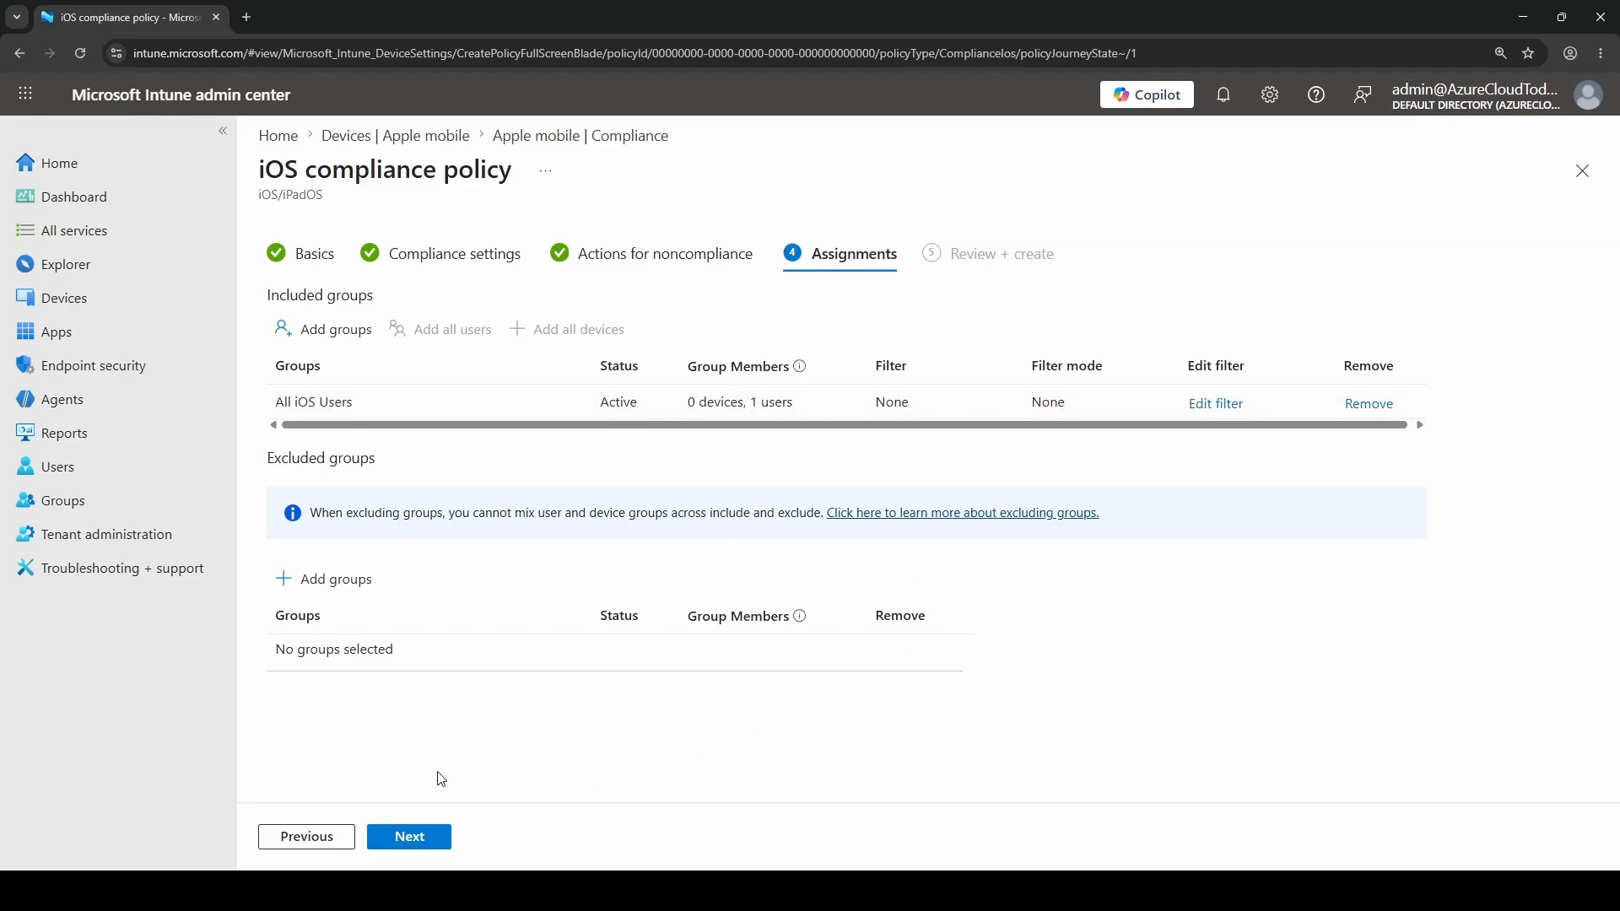
Continue to the review, check the policy's compliance settings and assigned group in the summary, and create the policy
{"action": "left_click", "coordinate": [411, 845]}
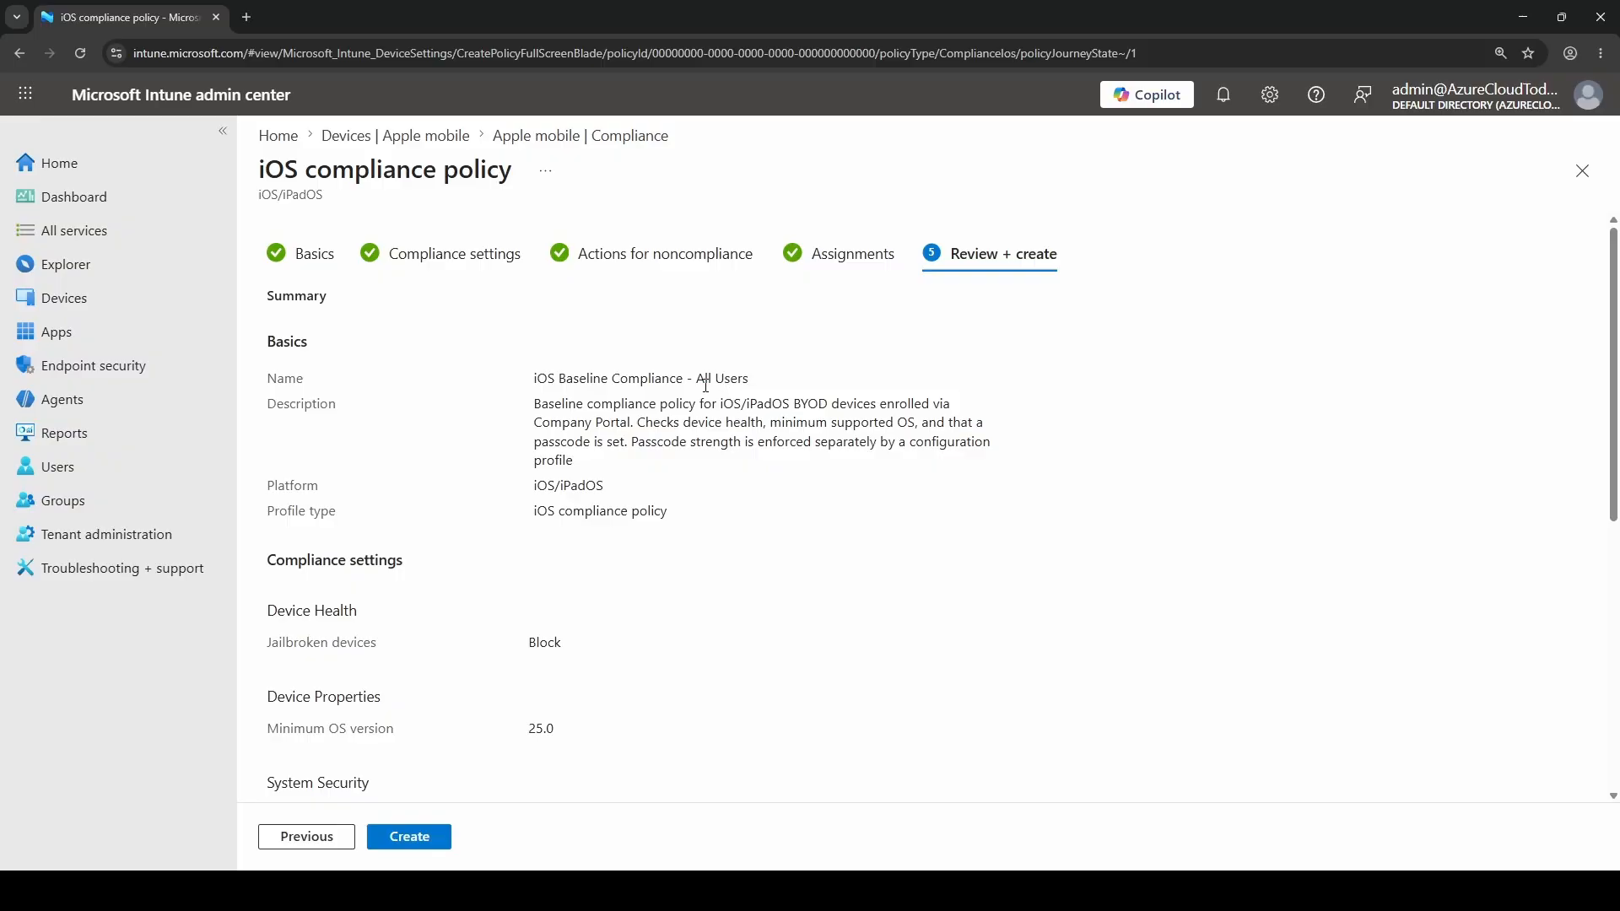
{"action": "scroll", "coordinate": [1067, 536], "scroll_direction": "down", "scroll_amount": 4}
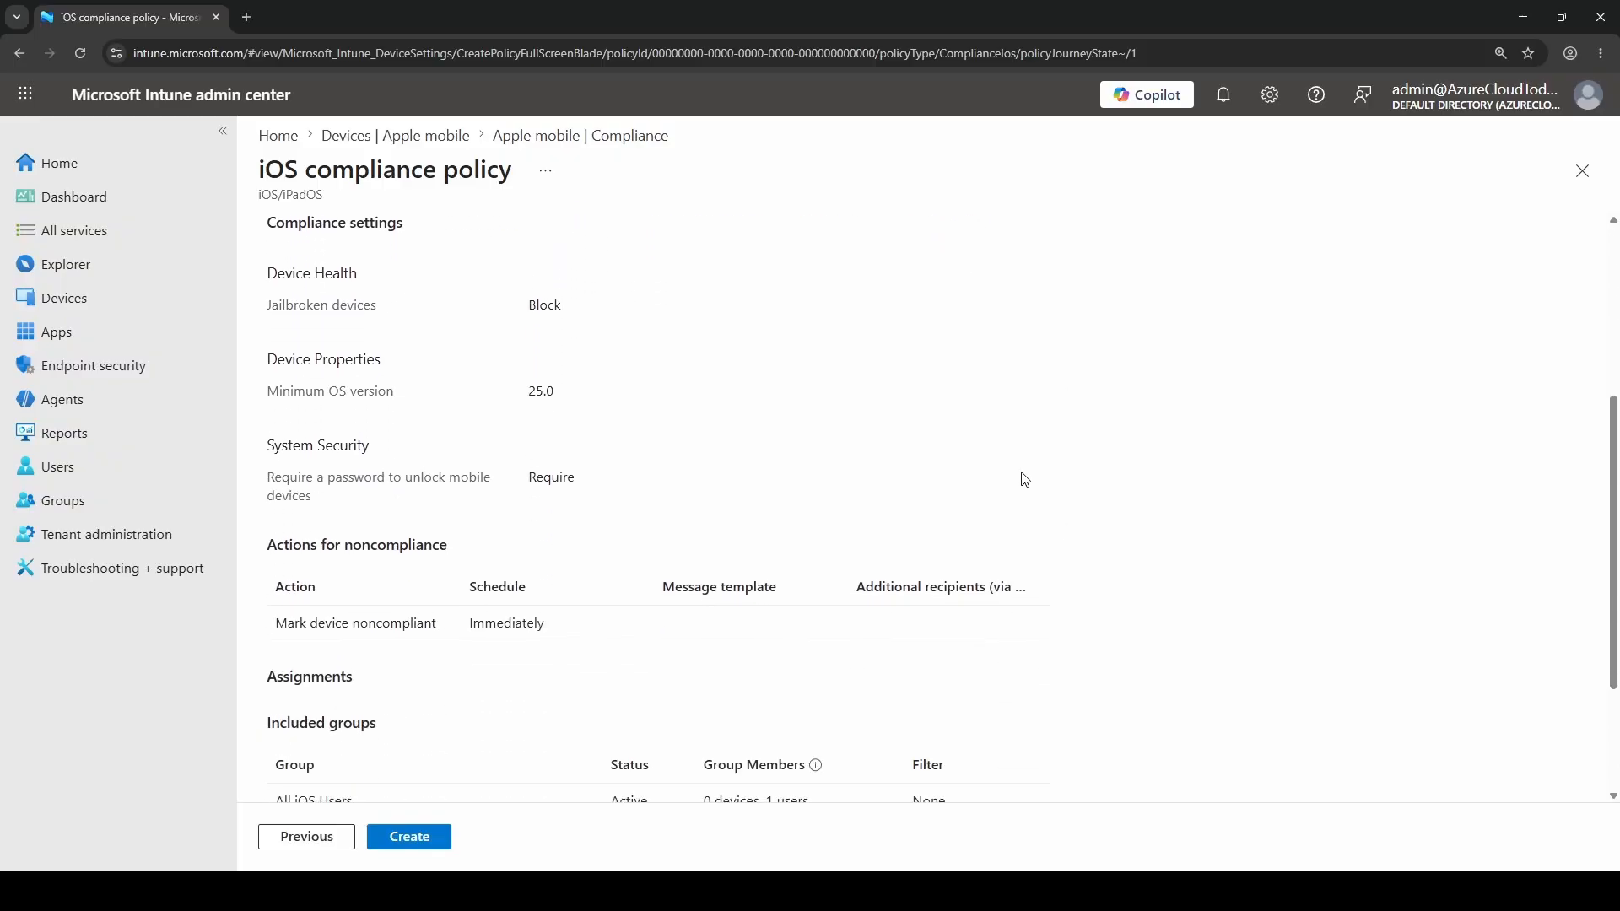
{"action": "scroll", "coordinate": [869, 494], "scroll_direction": "up", "scroll_amount": 2}
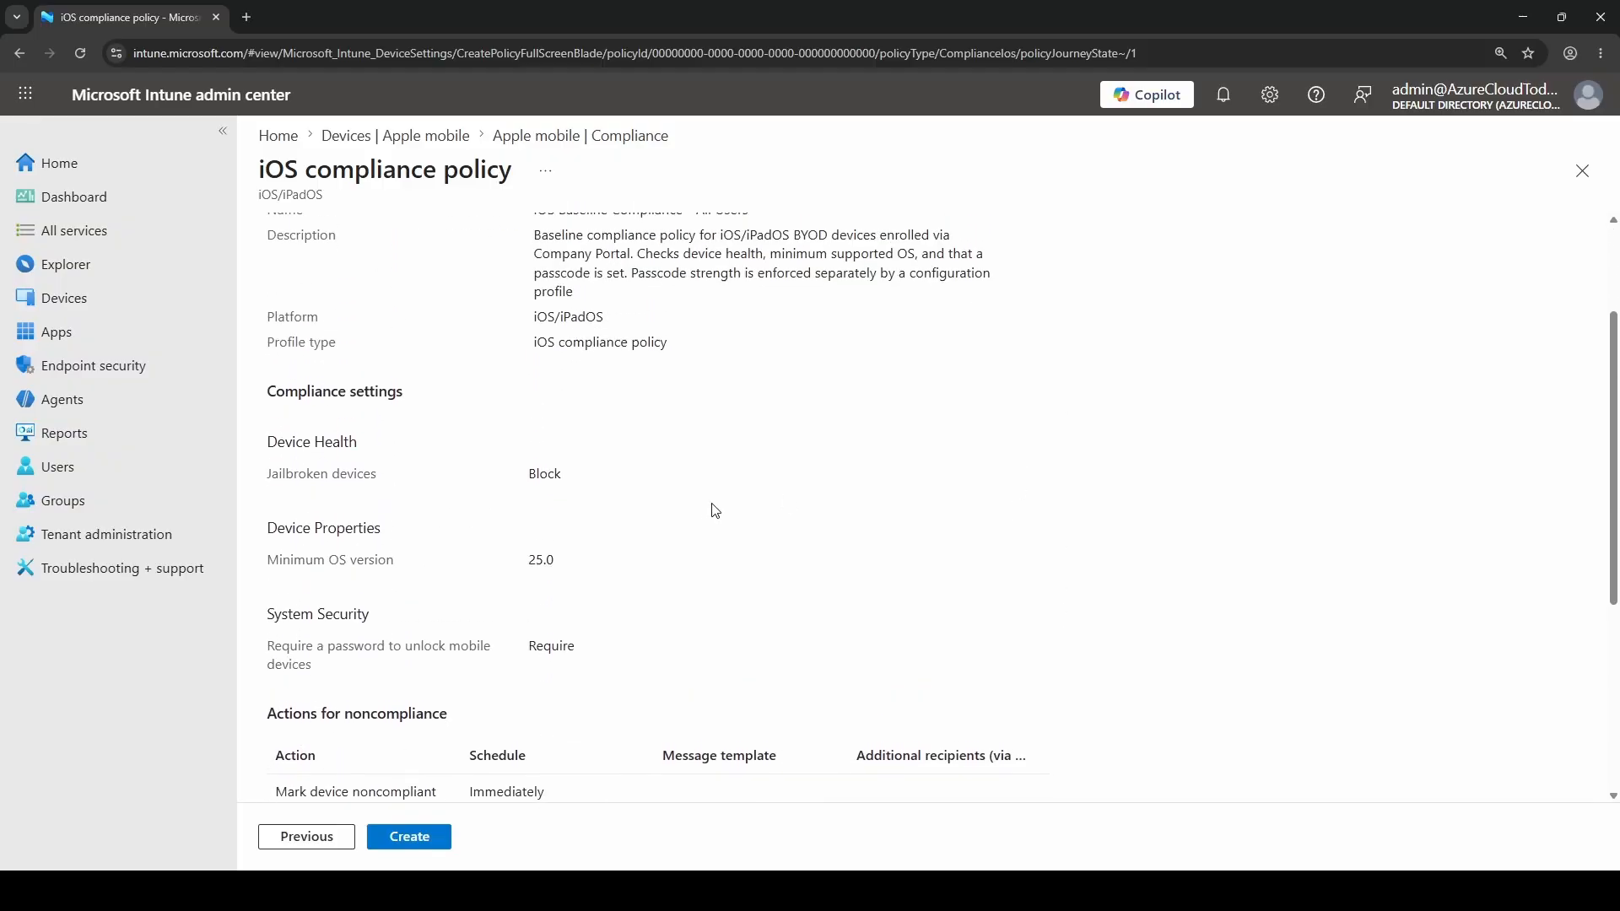
{"action": "triple_click", "coordinate": [296, 473]}
{"action": "triple_click", "coordinate": [323, 559]}
{"action": "triple_click", "coordinate": [353, 646]}
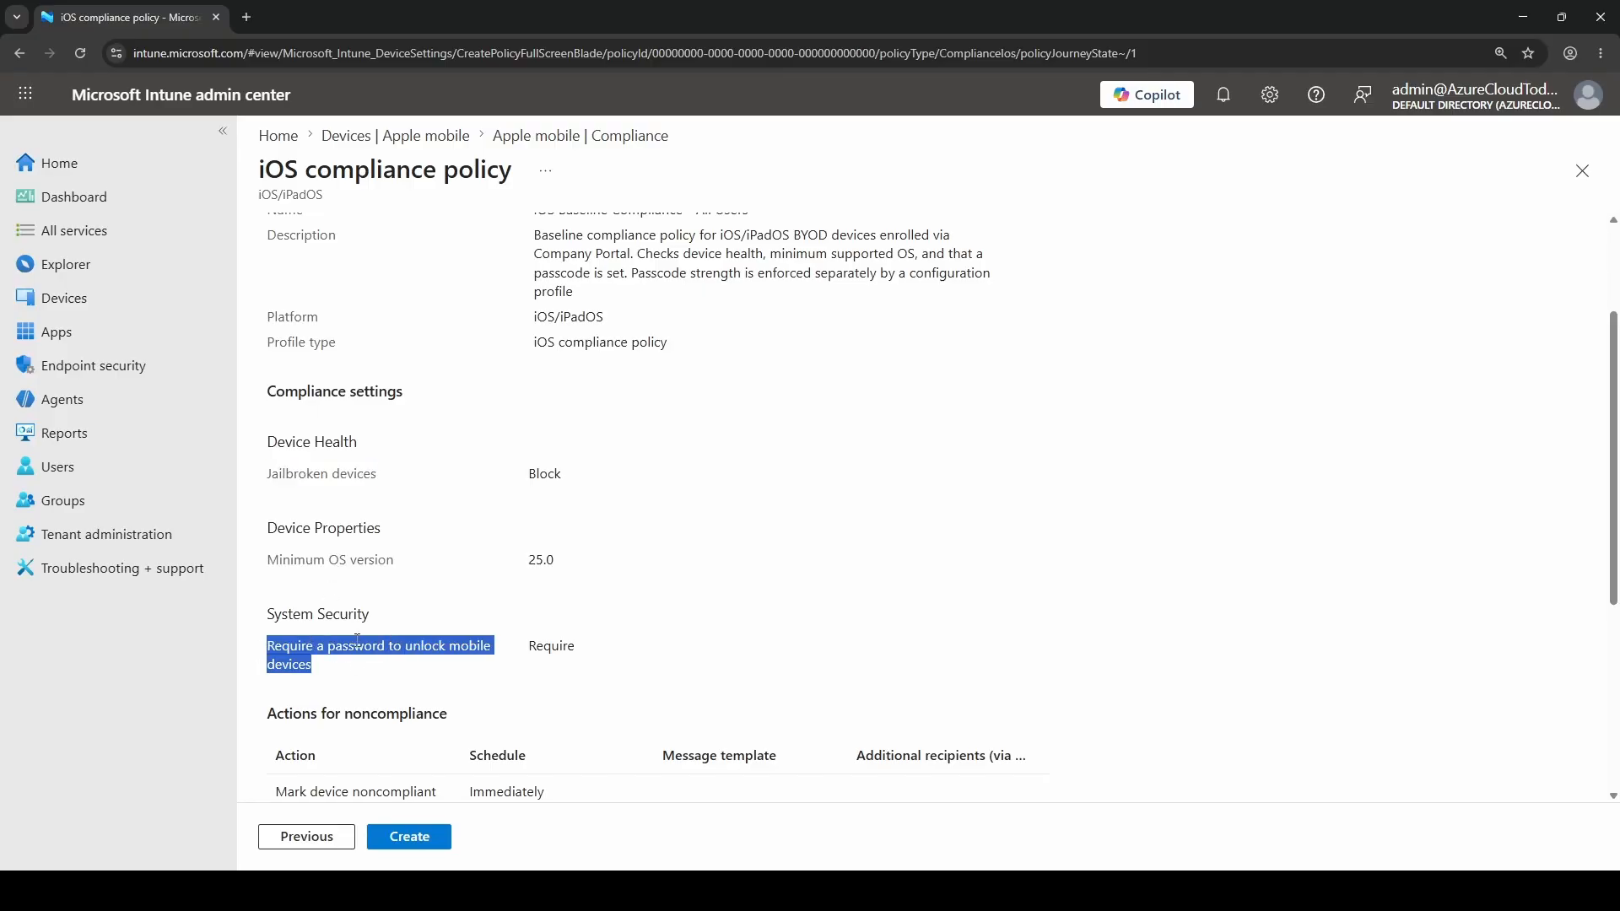
{"action": "triple_click", "coordinate": [357, 644]}
{"action": "scroll", "coordinate": [1204, 622], "scroll_direction": "down", "scroll_amount": 5}
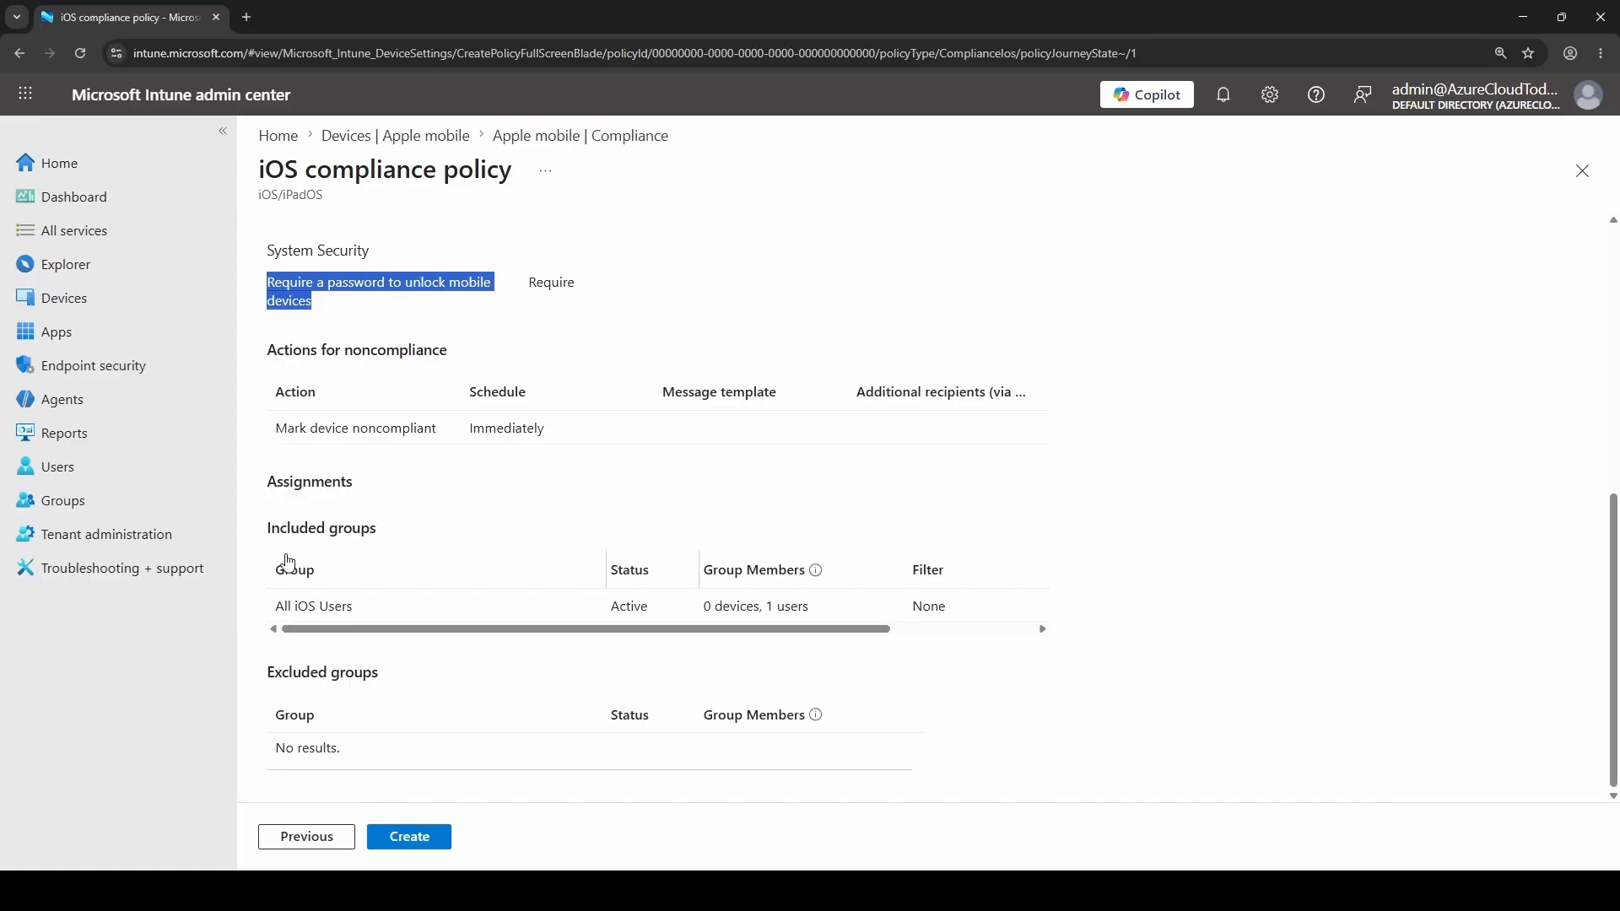
{"action": "left_click_drag", "start_coordinate": [274, 606], "coordinate": [364, 619]}
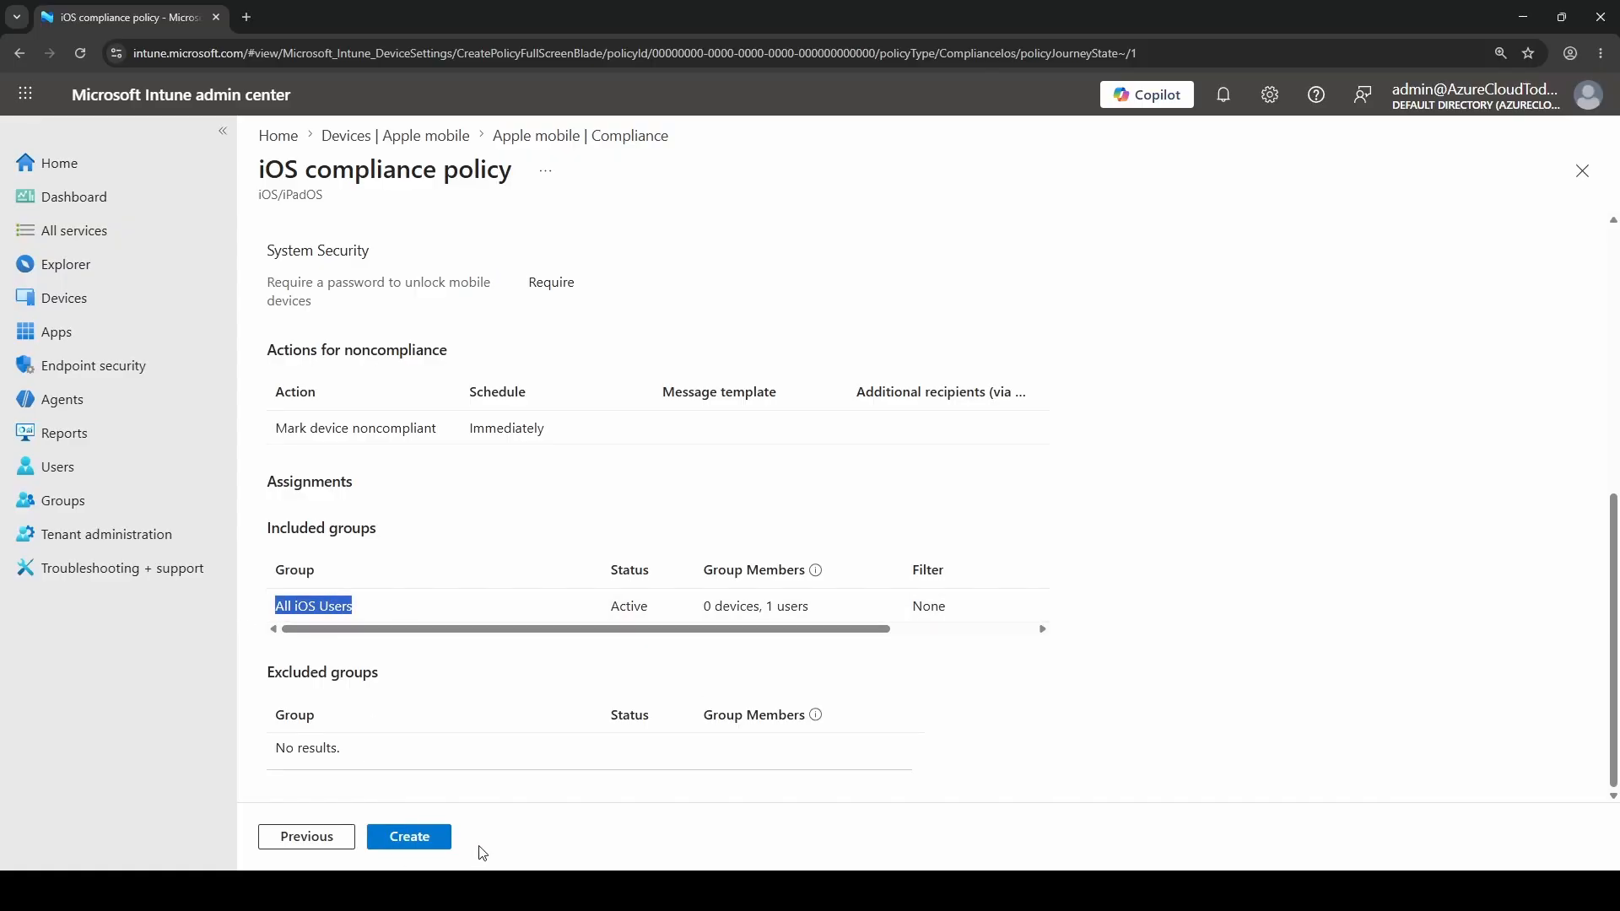
{"action": "left_click", "coordinate": [409, 840]}
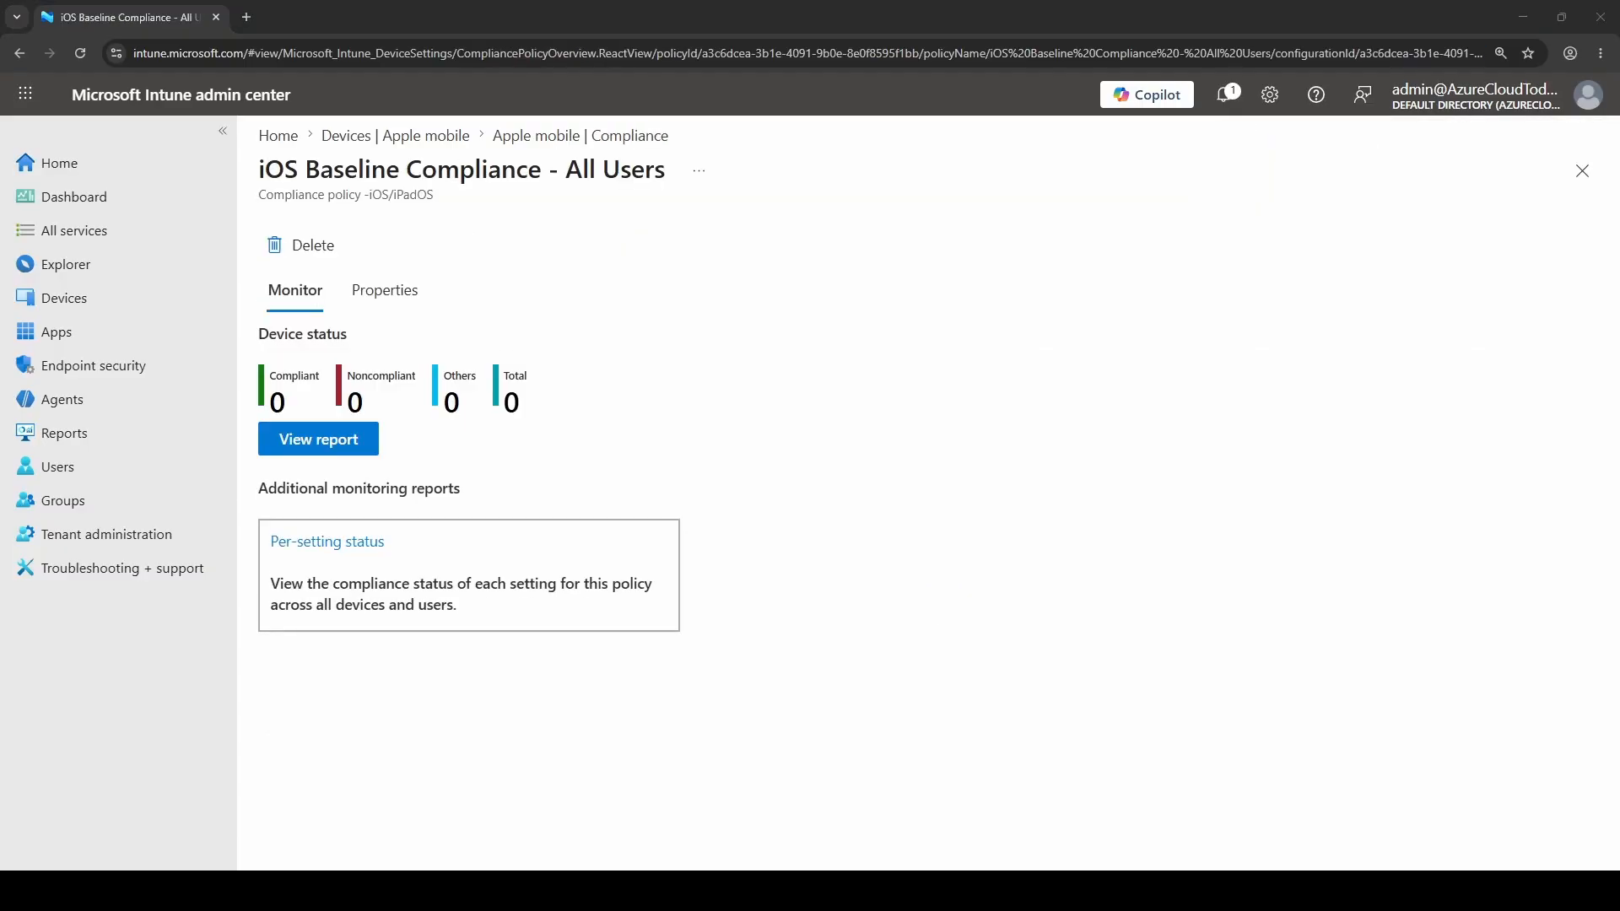
Find the iOS Baseline Compliance - All Users policy among the Apple mobile compliance policies and open its device status overview
{"action": "left_click", "coordinate": [85, 303]}
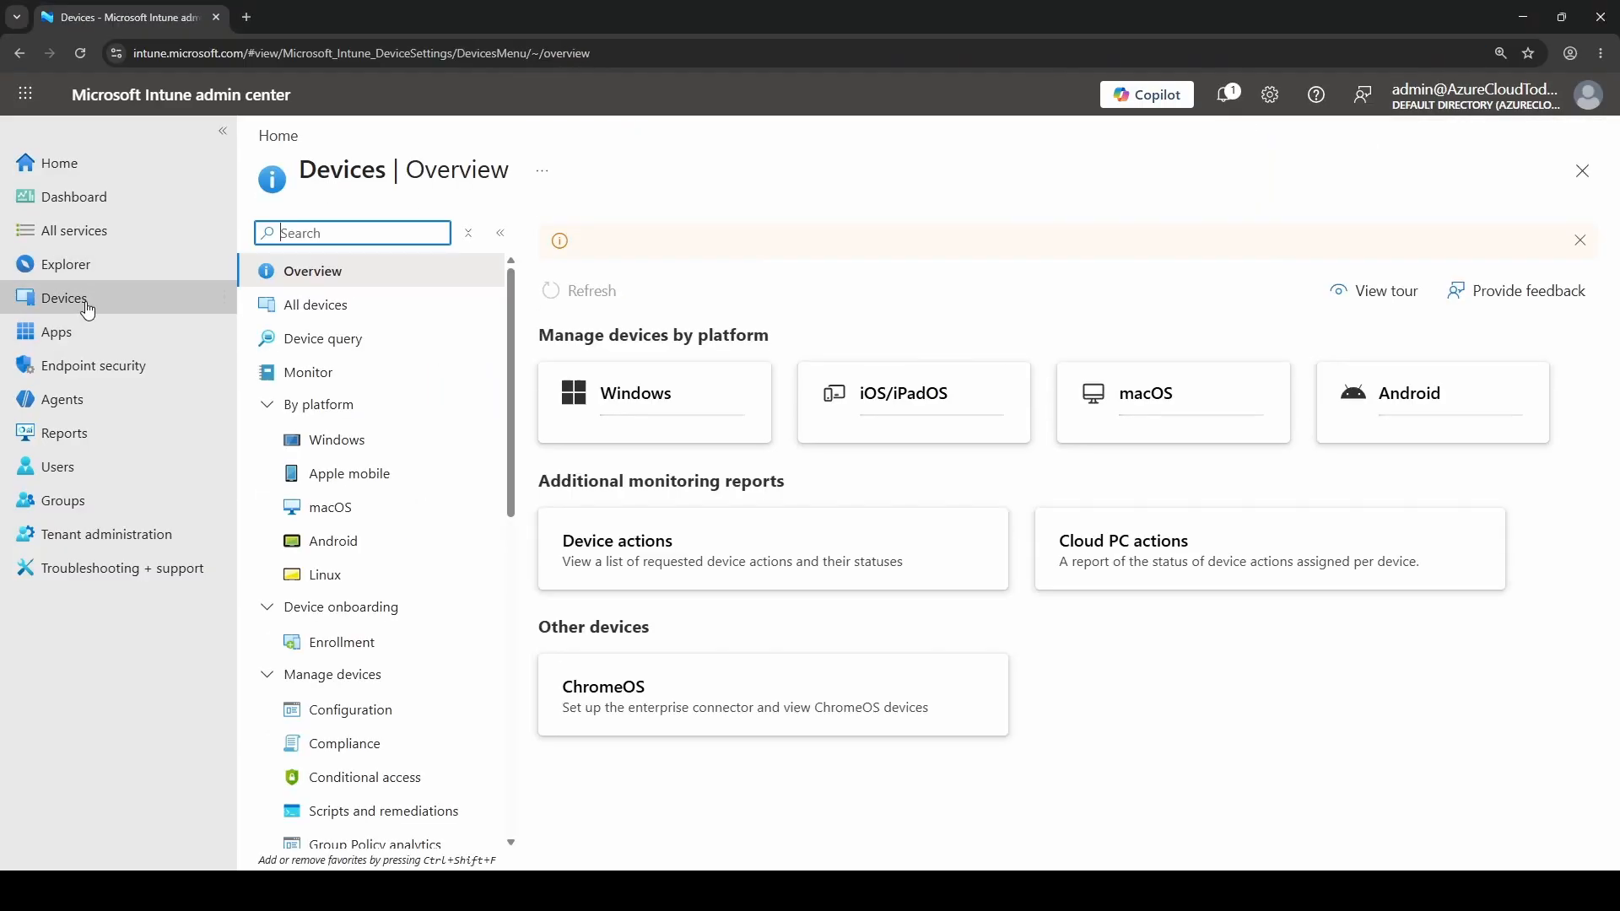
{"action": "left_click", "coordinate": [398, 473]}
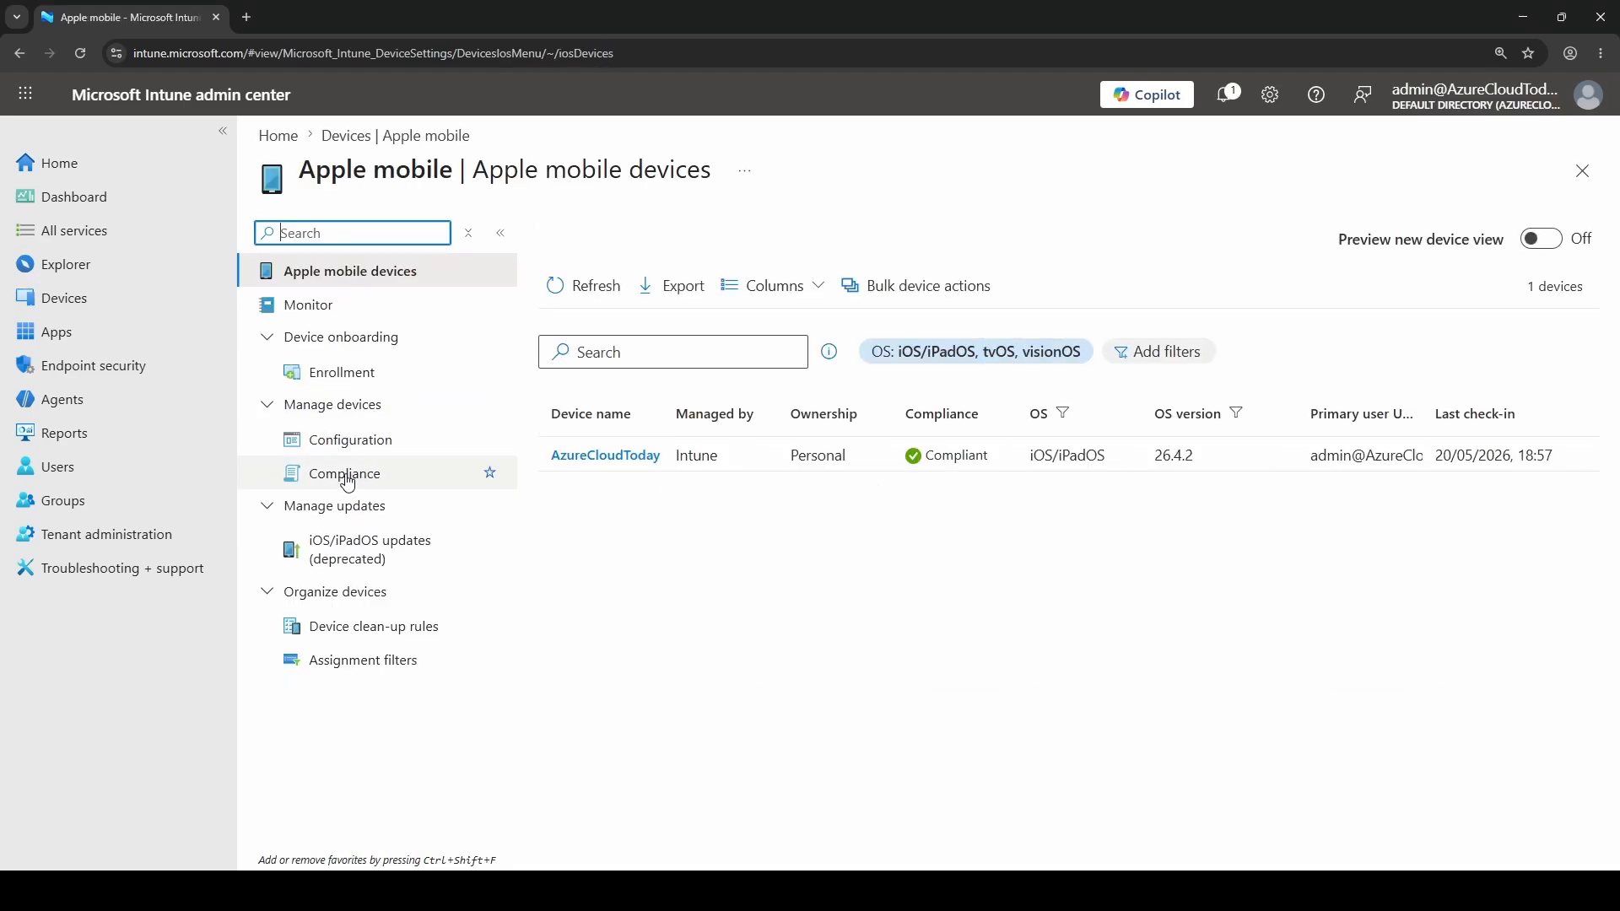
{"action": "left_click", "coordinate": [339, 478]}
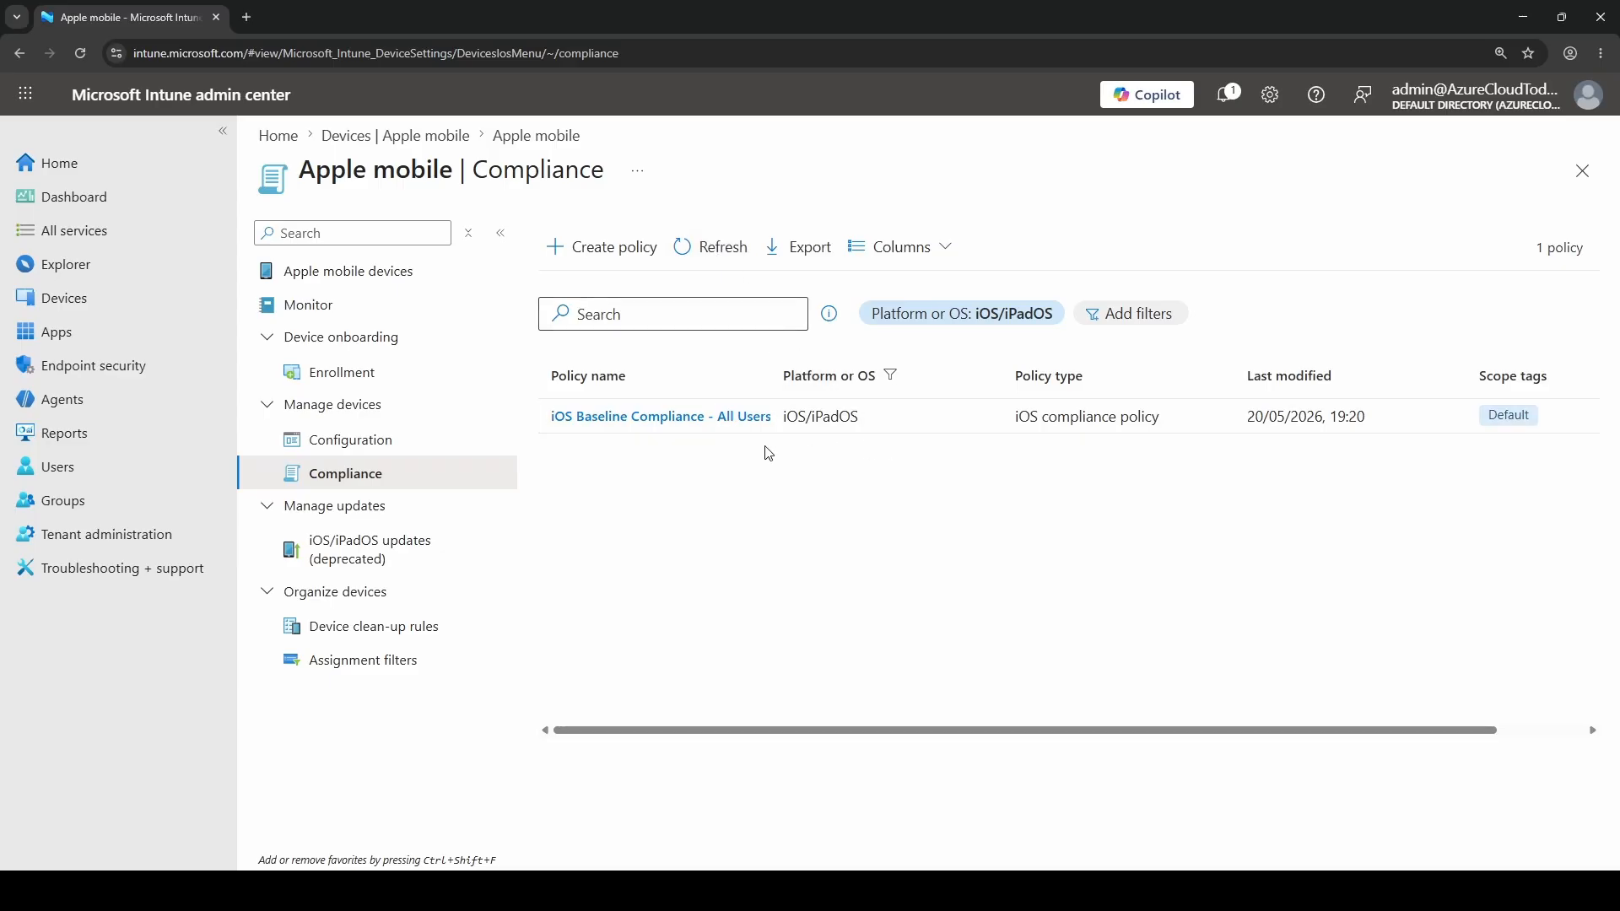
{"action": "left_click_drag", "start_coordinate": [553, 417], "coordinate": [773, 420]}
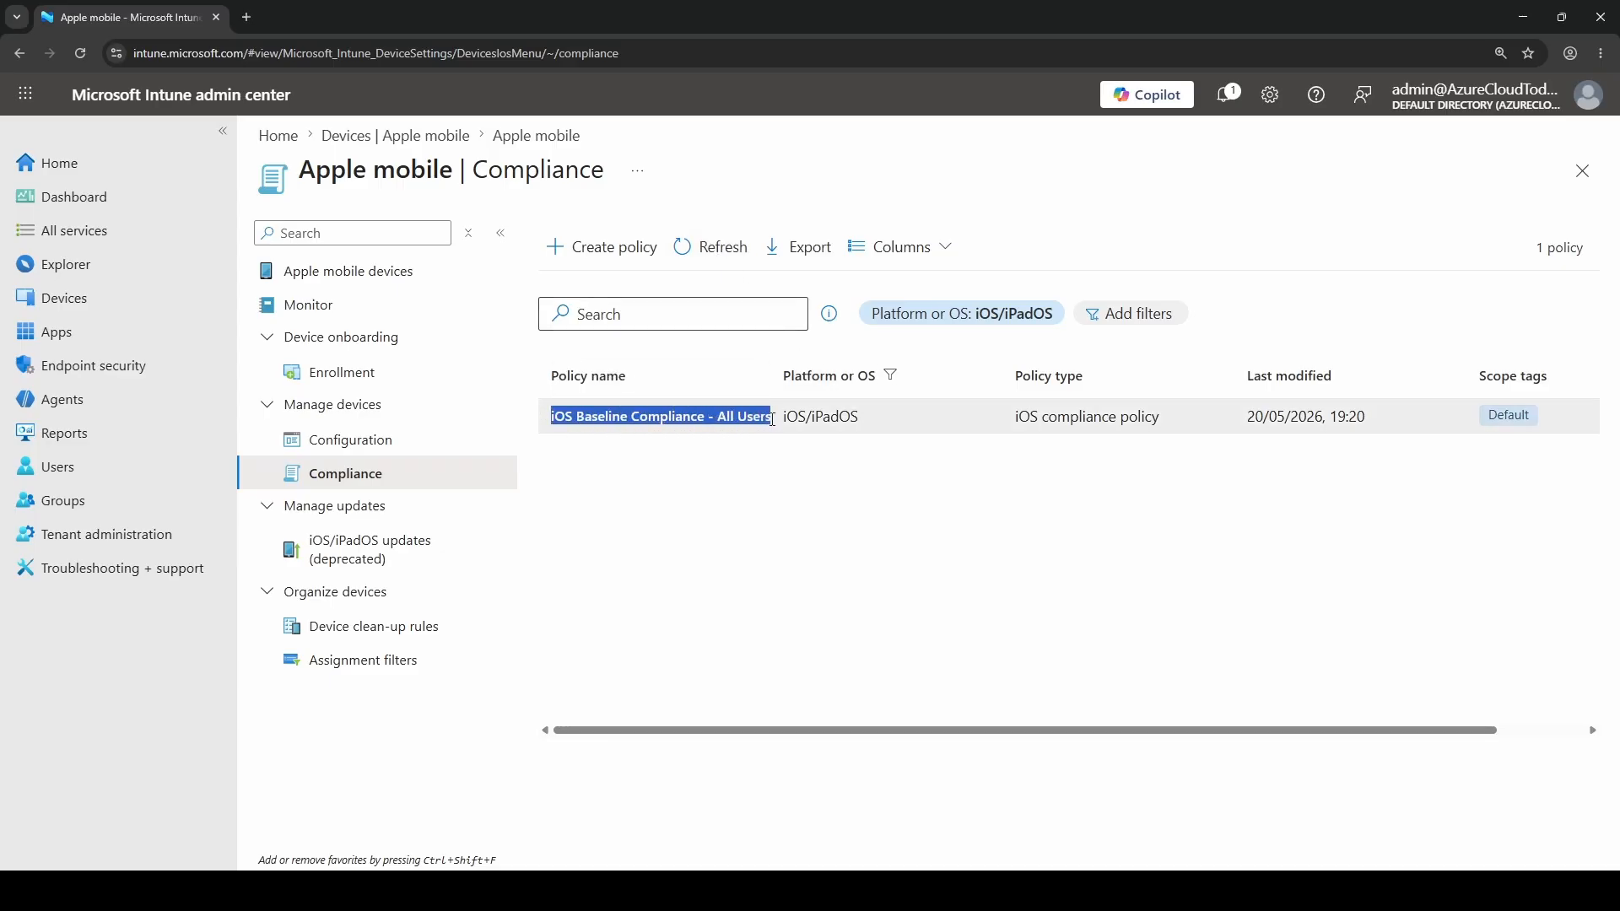
{"action": "left_click", "coordinate": [809, 513]}
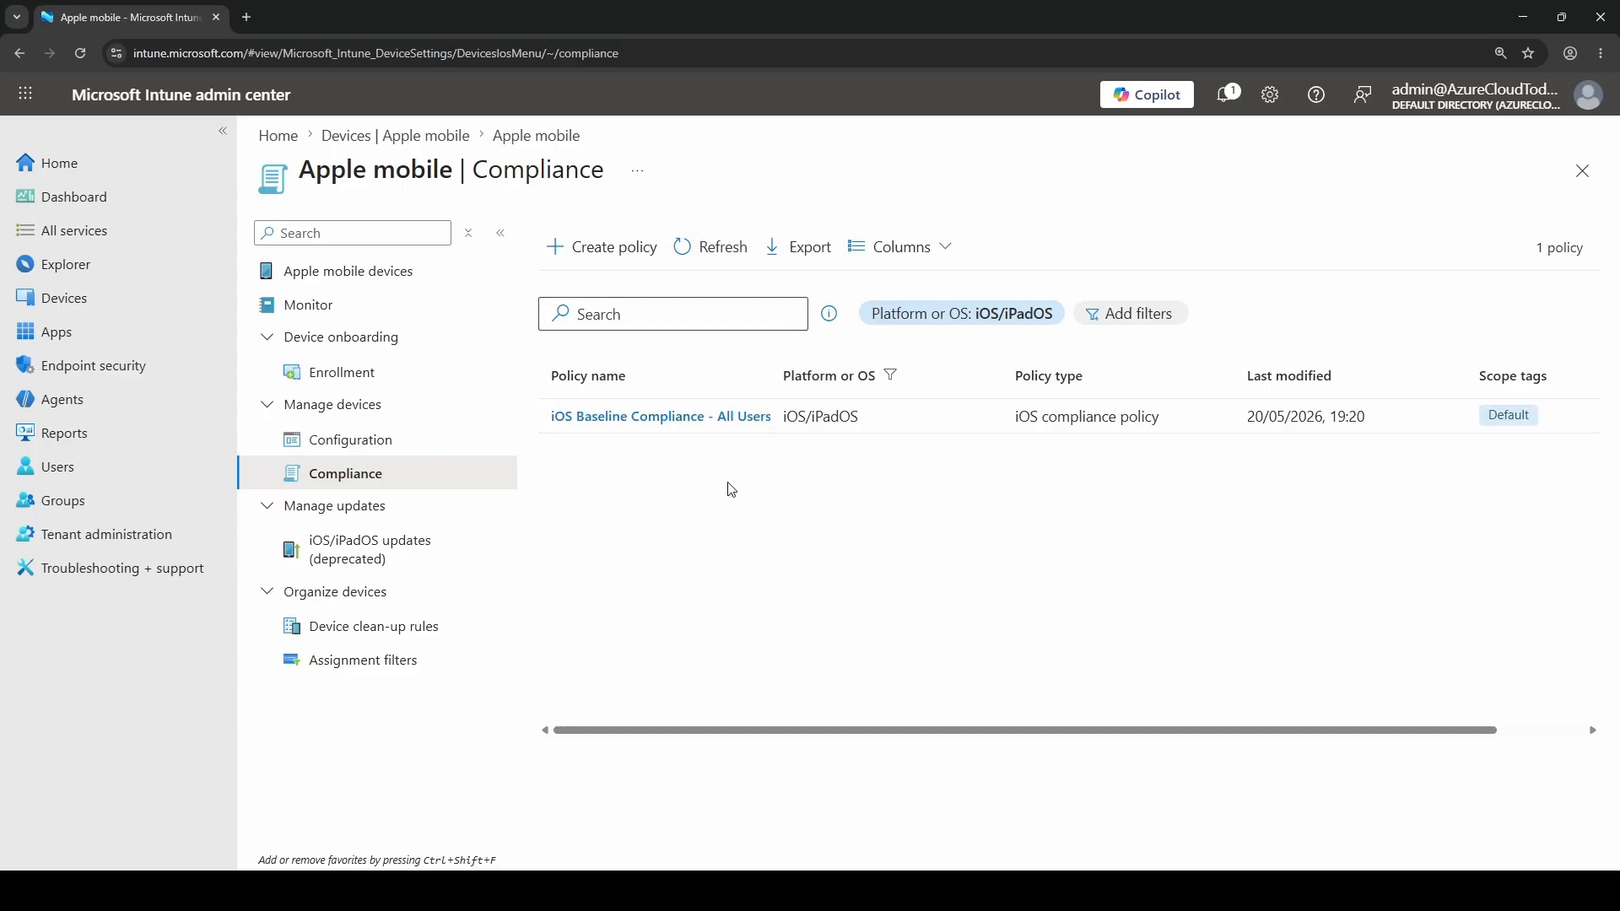
{"action": "left_click", "coordinate": [641, 417]}
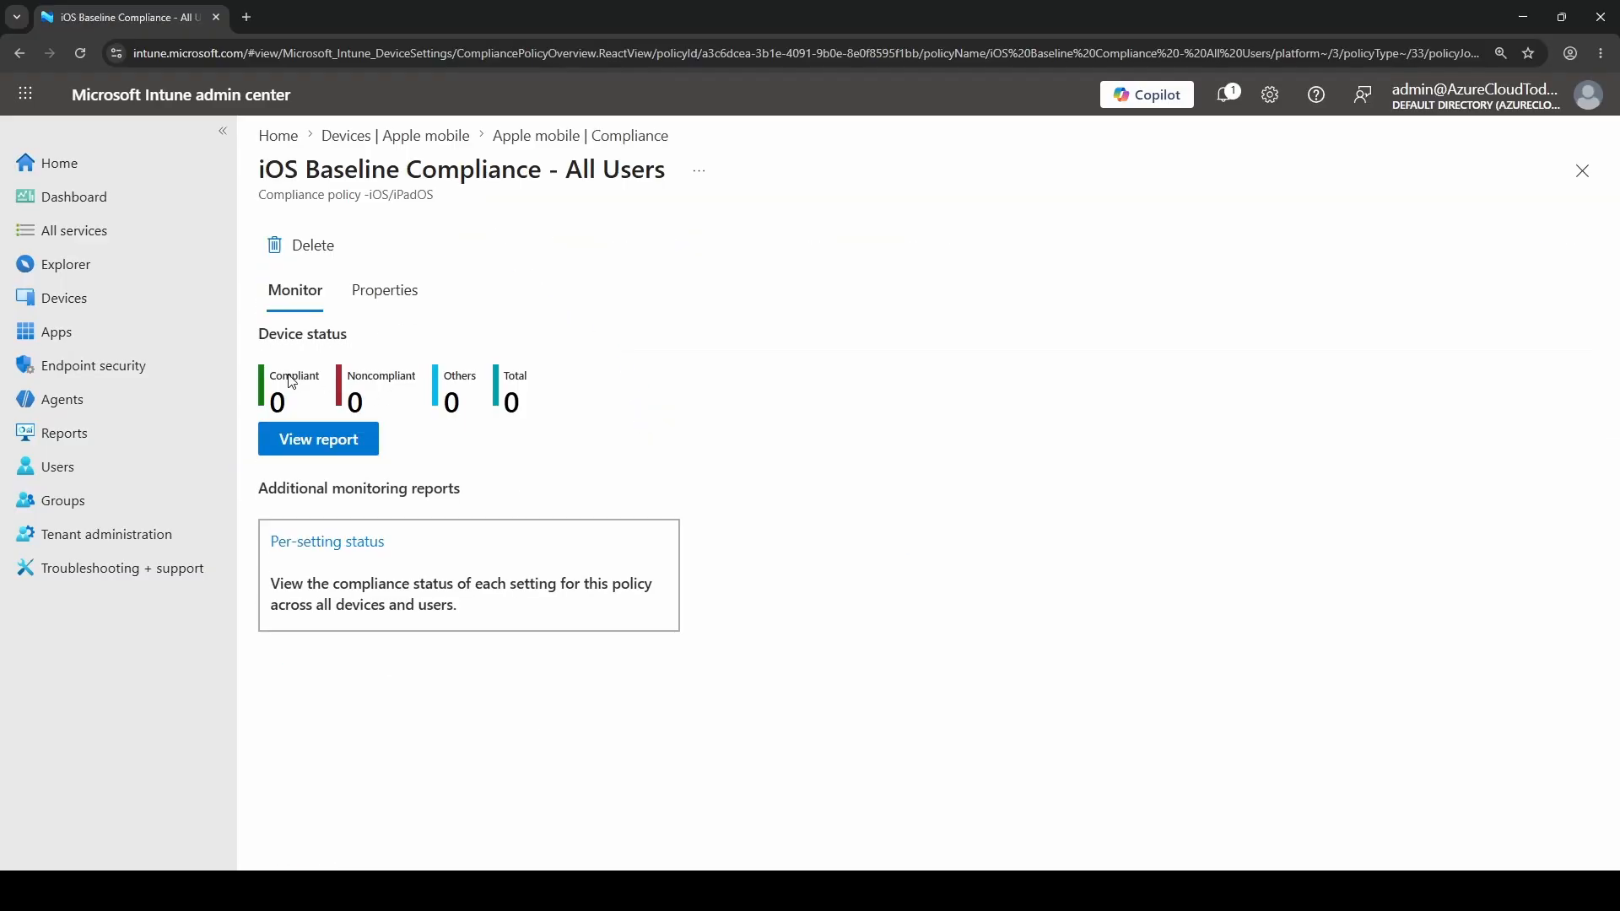